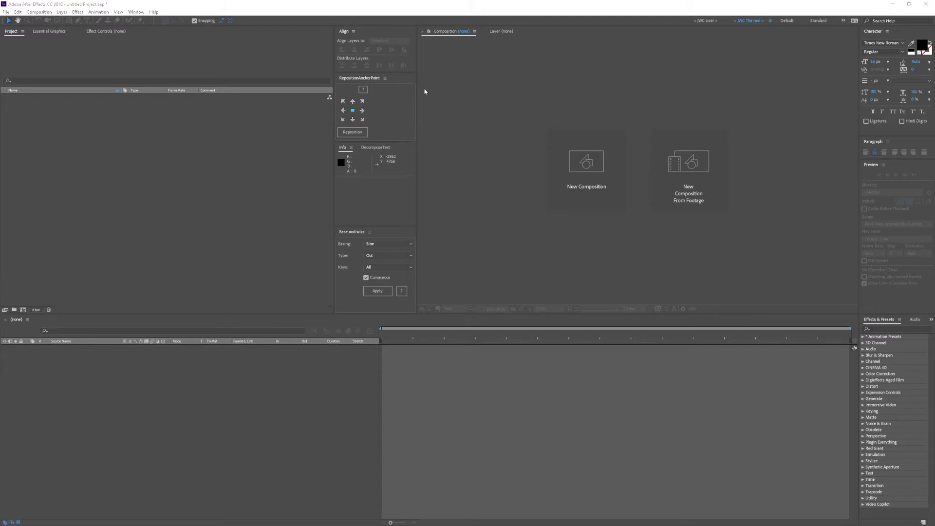
Create Comp 1 as HDTV 1080 29.97 with a Light Grey background, fitted in the viewer
left_click(586, 161)
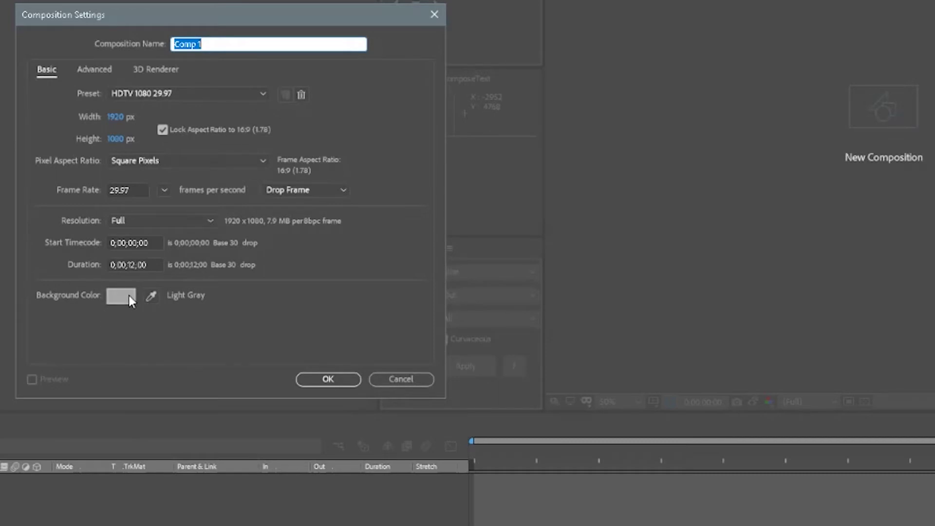
left_click(343, 382)
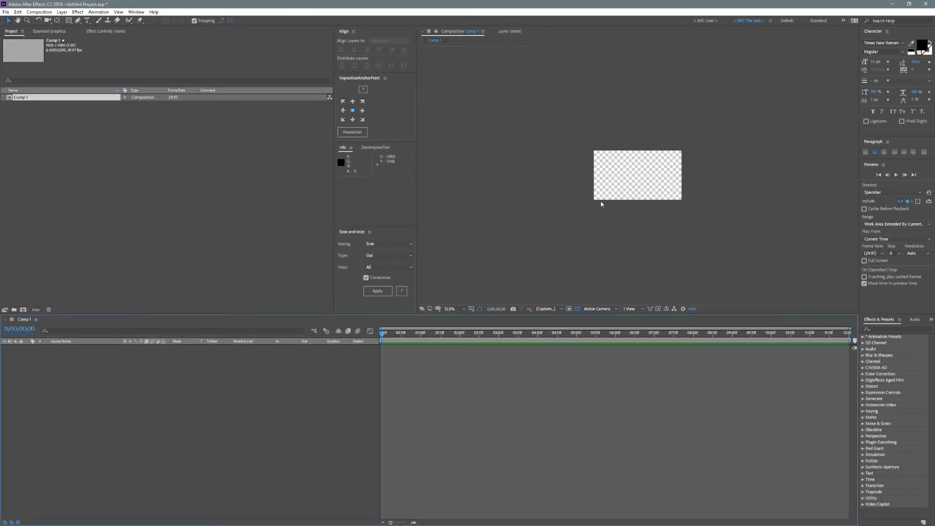
key("period")
key("period")
key("period")
key("period")
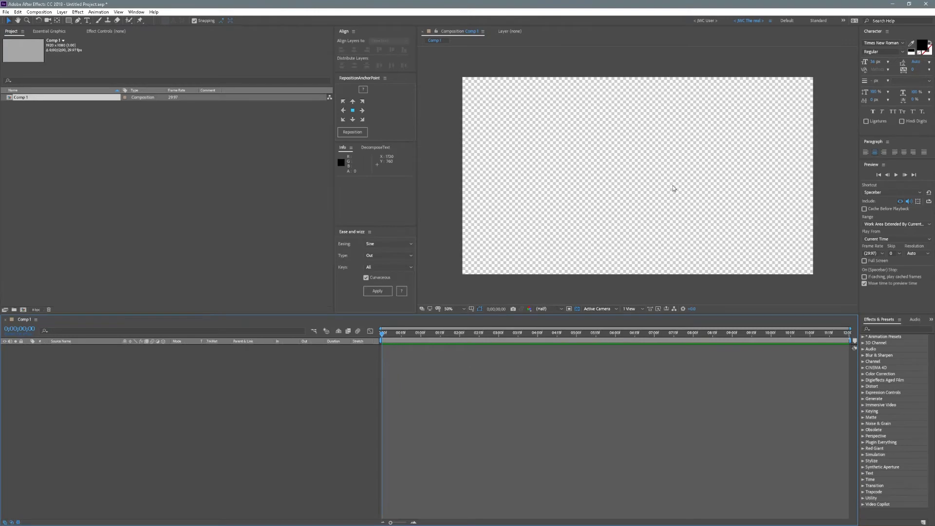
left_click(578, 309)
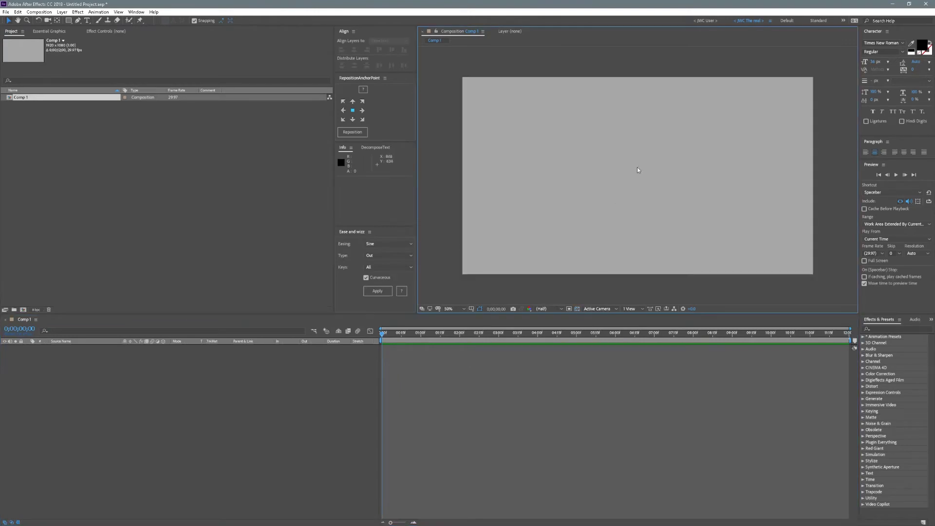
left_click(577, 309)
Hide the transparency grid, pick the Ellipse Tool and enable Bezier Path
left_click(577, 308)
left_click(176, 196)
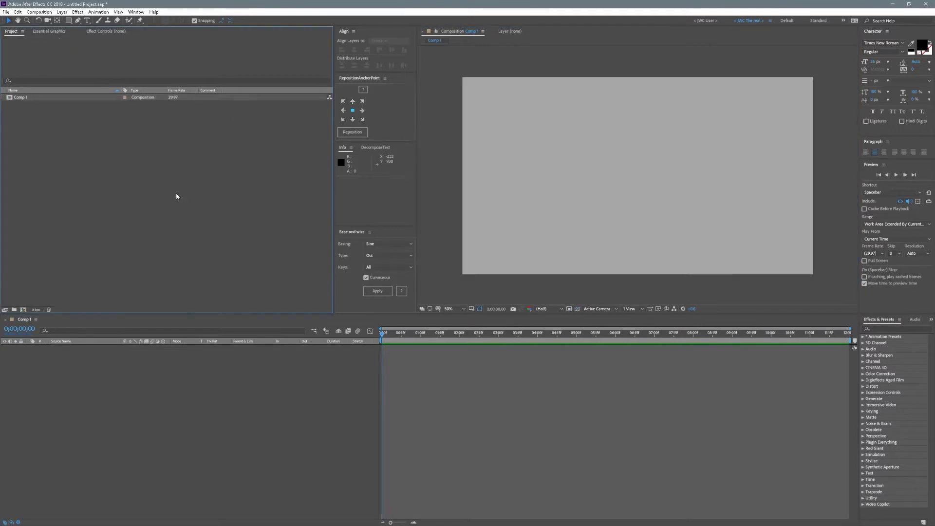
left_click(69, 21)
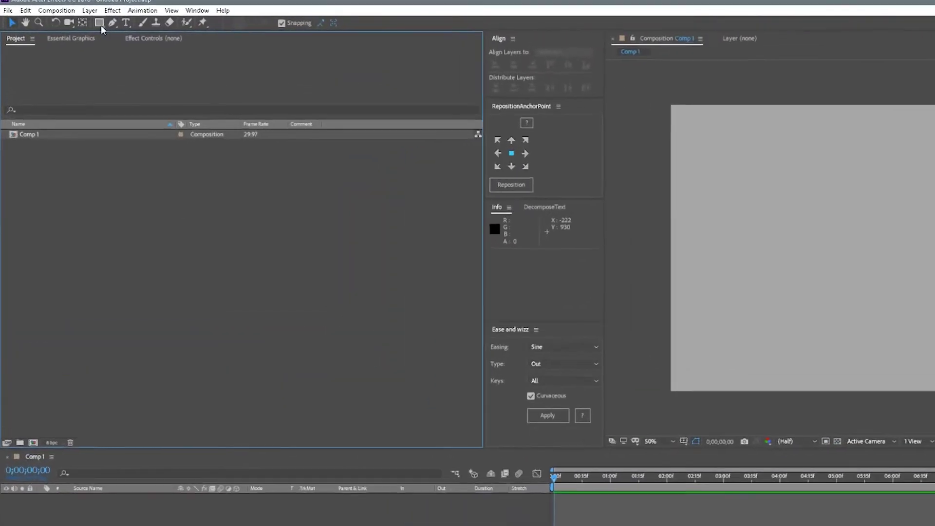
left_click_drag(142, 34, 218, 61)
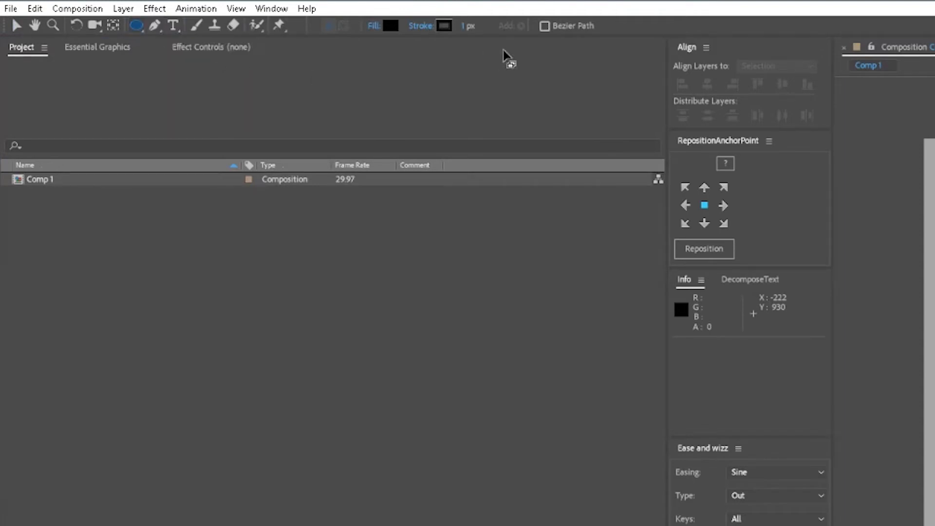
left_click(545, 27)
Set the fill for new shapes to None
left_click(349, 15)
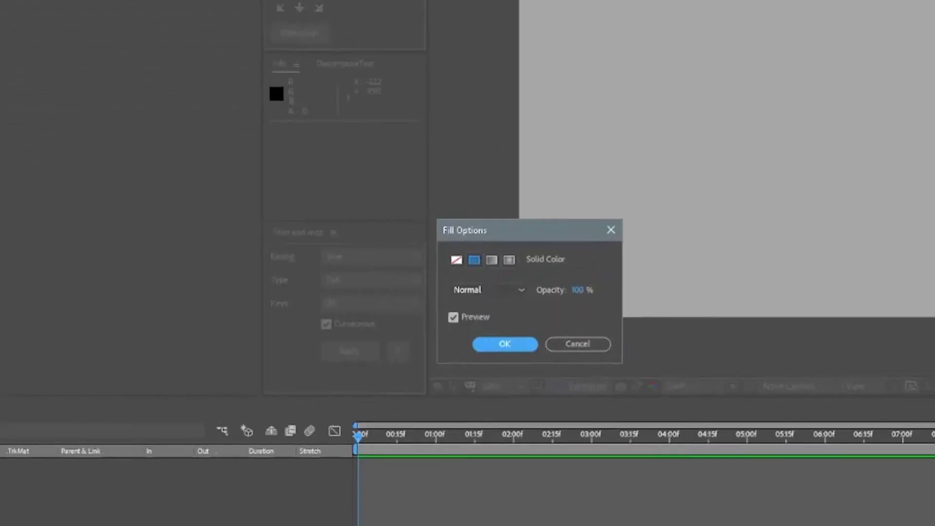
left_click(356, 206)
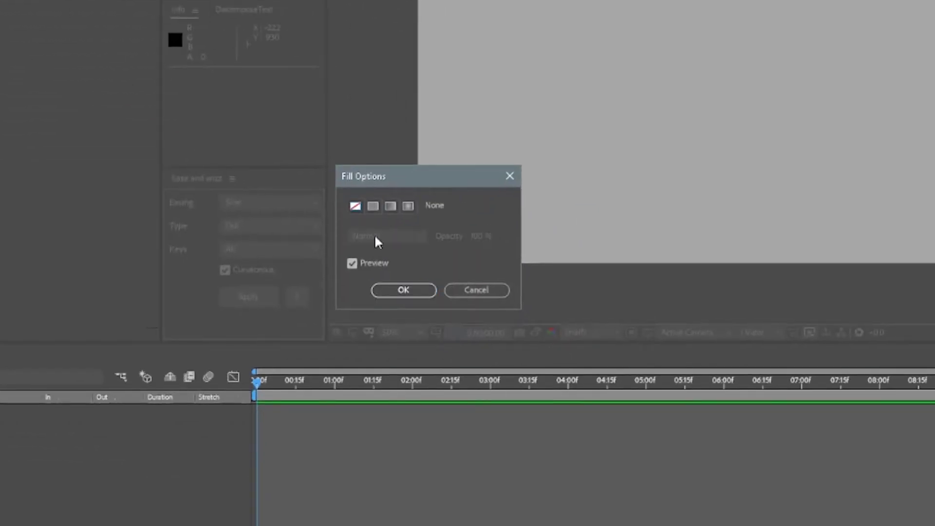
left_click(403, 291)
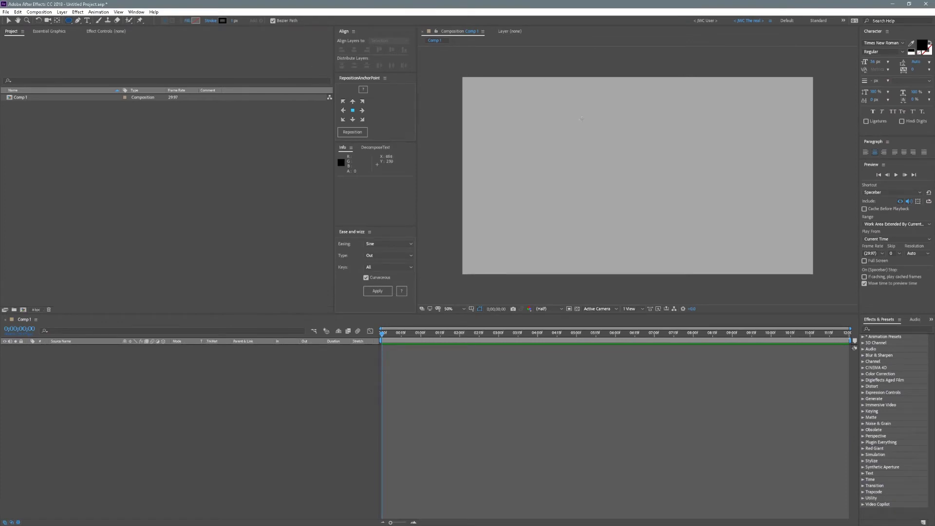
Draw a circle, move its anchor point to its centre, and align it horizontally and vertically to the composition
left_click_drag(569, 117, 676, 199)
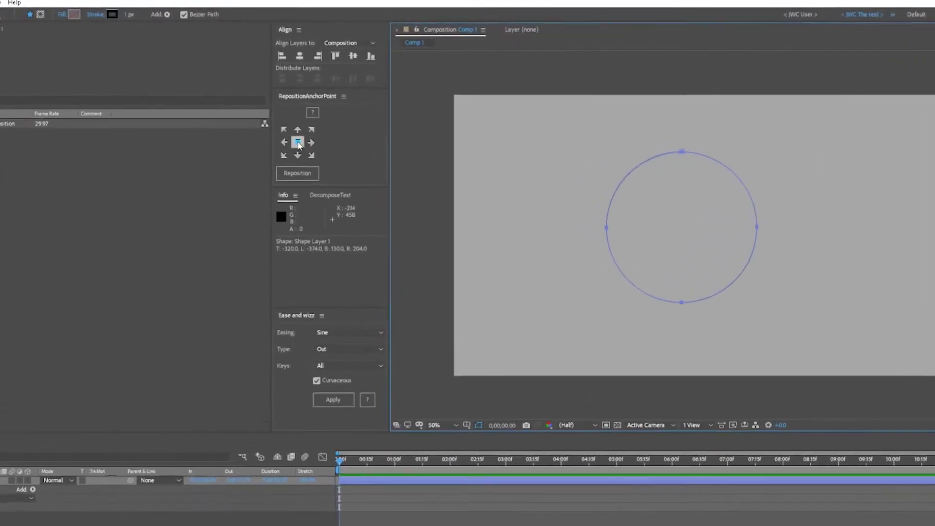
left_click(352, 111)
left_click(227, 230)
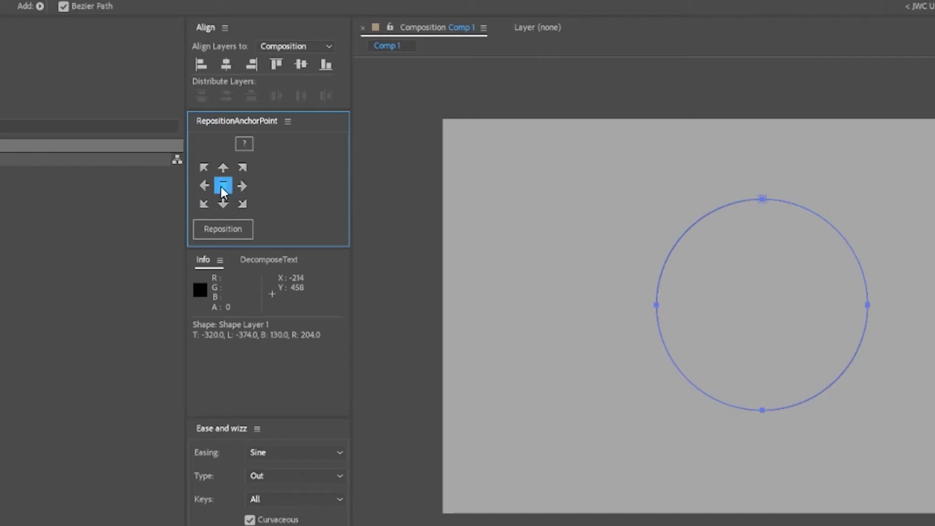
left_click(230, 227)
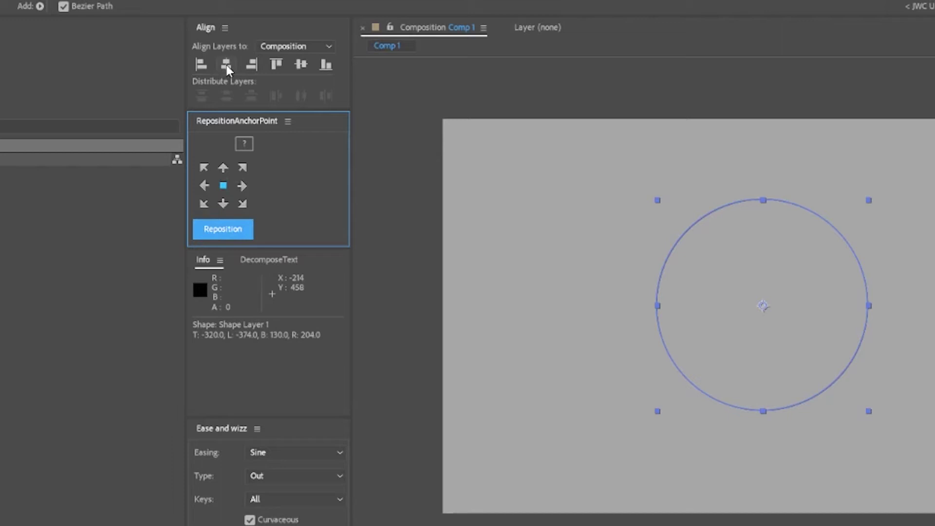
left_click(226, 64)
left_click(301, 64)
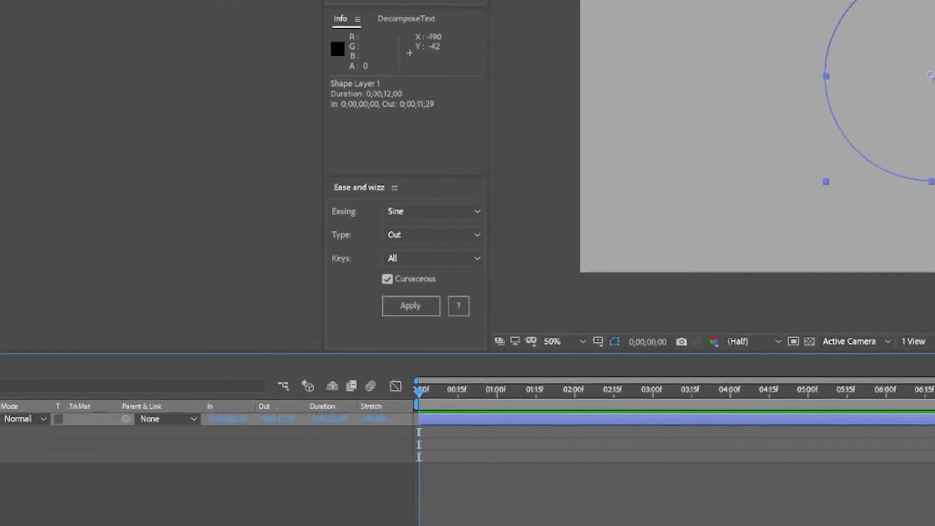
Rename the shape layer to 'PATH' and give it a red label
right_click(130, 188)
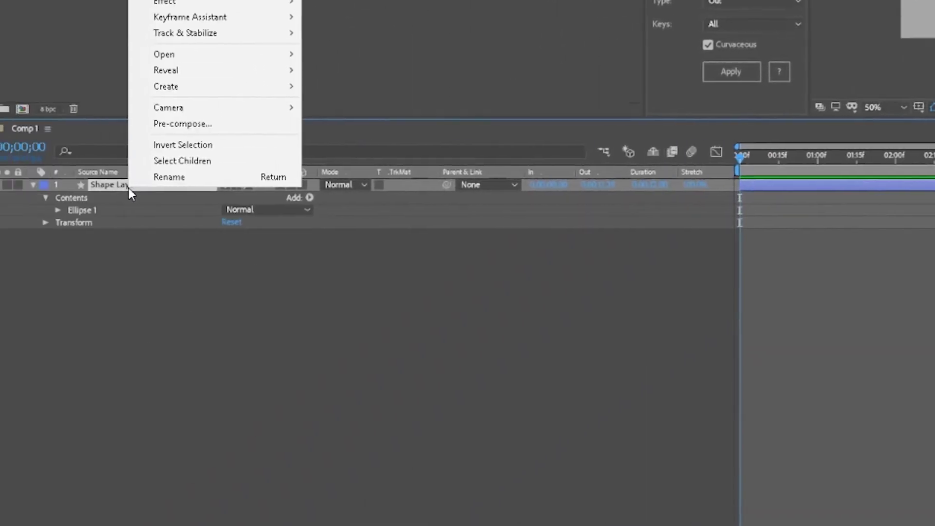
left_click(171, 176)
type("P")
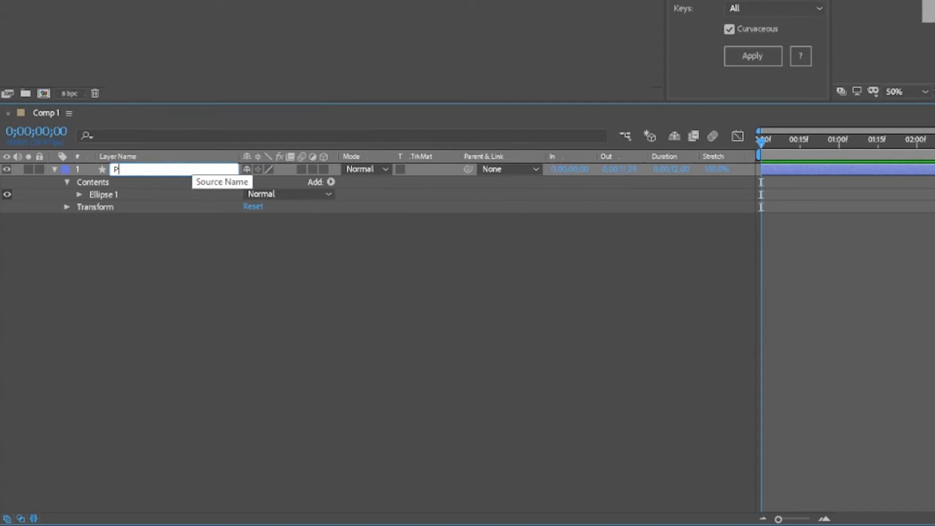
type("ATH")
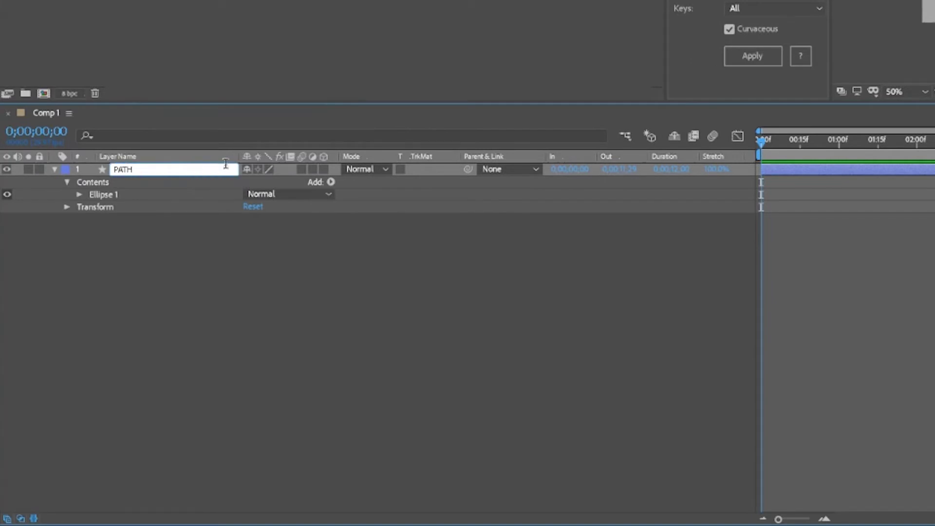
key("Return")
left_click(64, 169)
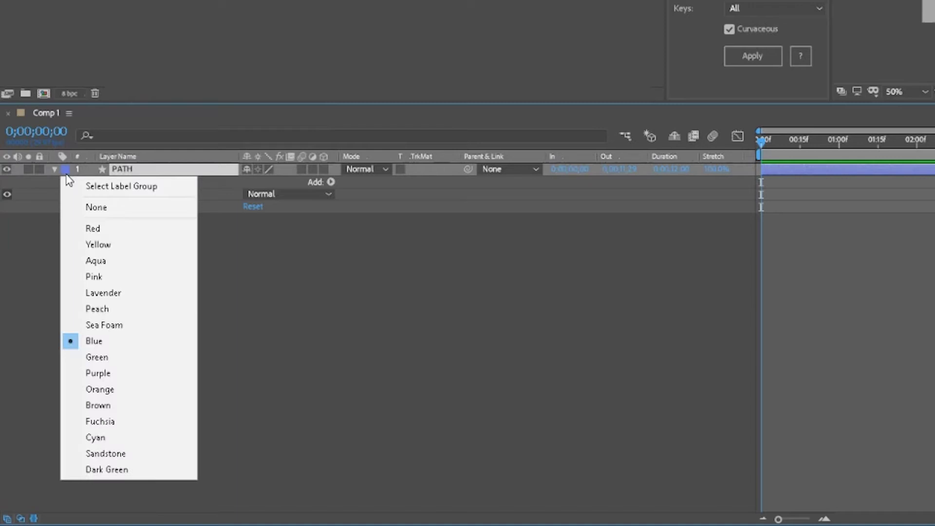
left_click(114, 235)
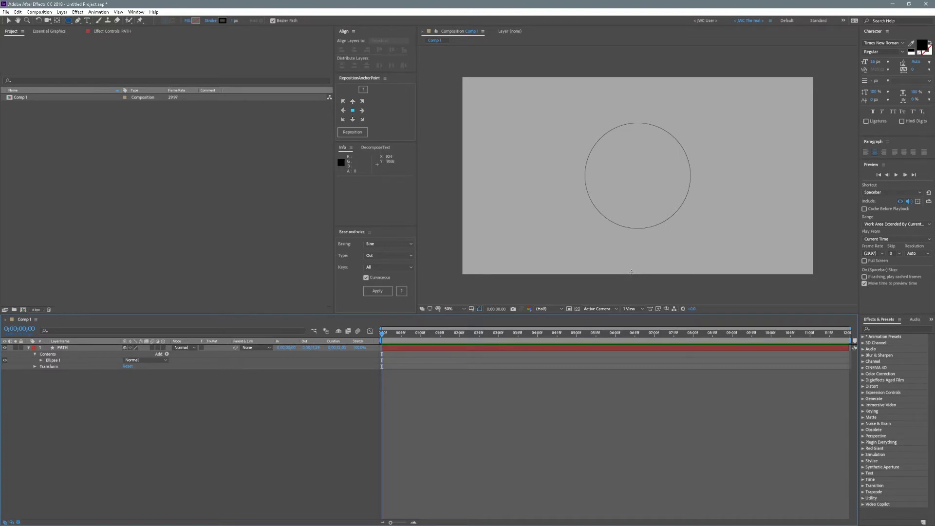
Expand PATH's Ellipse 1 > Path 1 to reveal the Path property, then collapse the contents
left_click(46, 367)
left_click(704, 242)
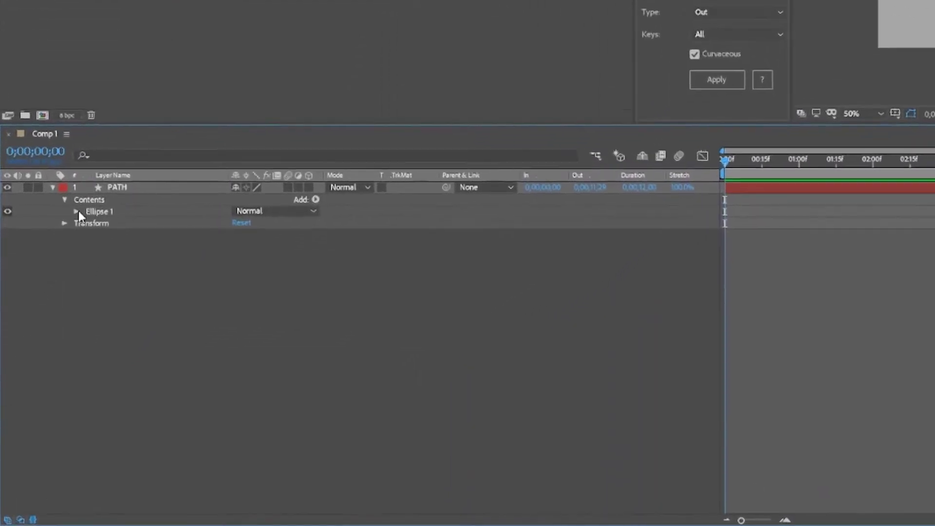
left_click(80, 195)
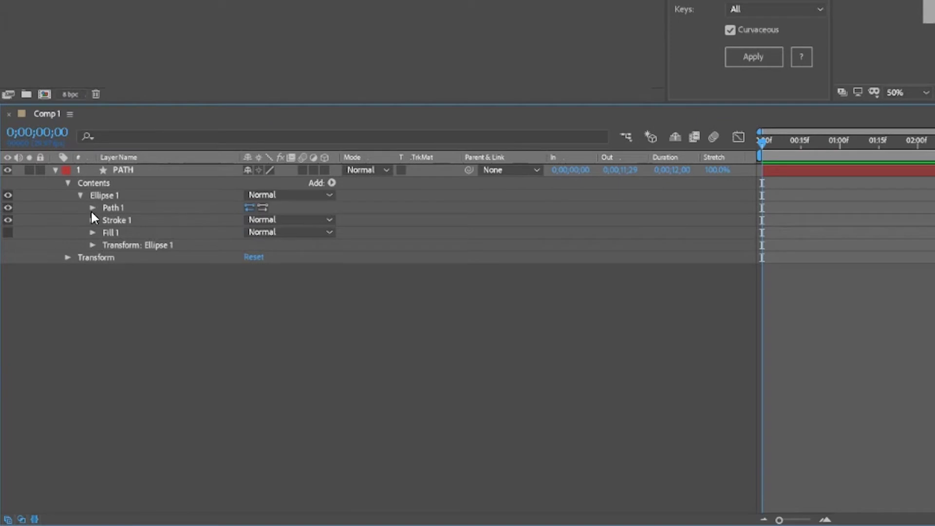
left_click(92, 209)
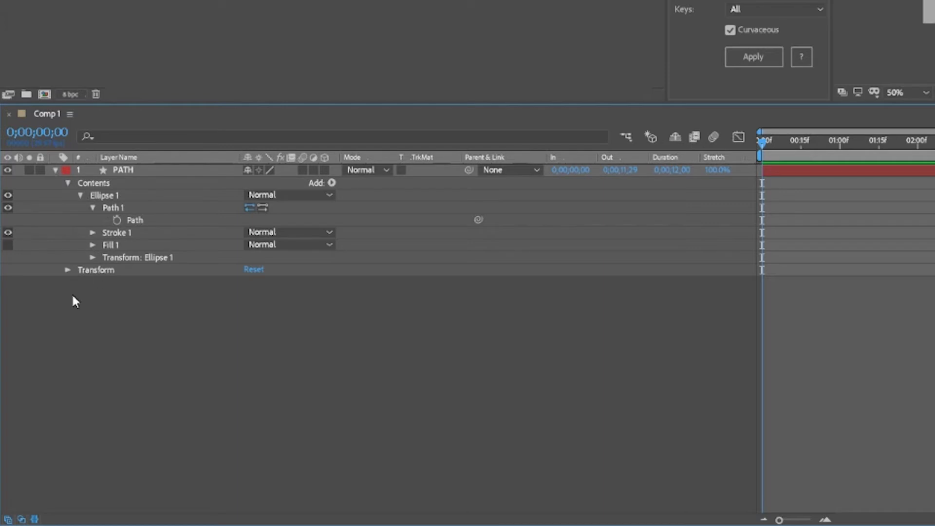
left_click(55, 170)
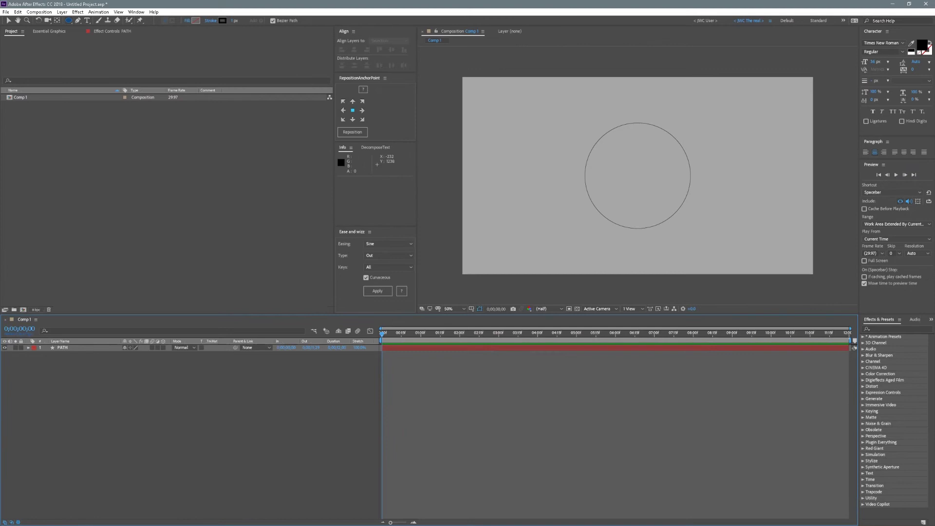
Import J silo 6.png, add it below PATH, and scale it down to fit inside the circle
left_click_drag(695, 317, 17, 120)
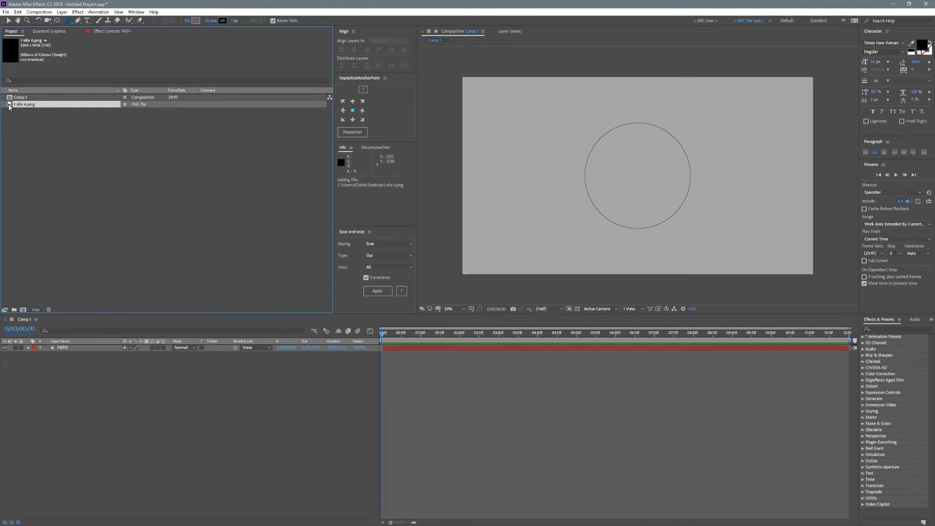
left_click_drag(9, 107, 69, 417)
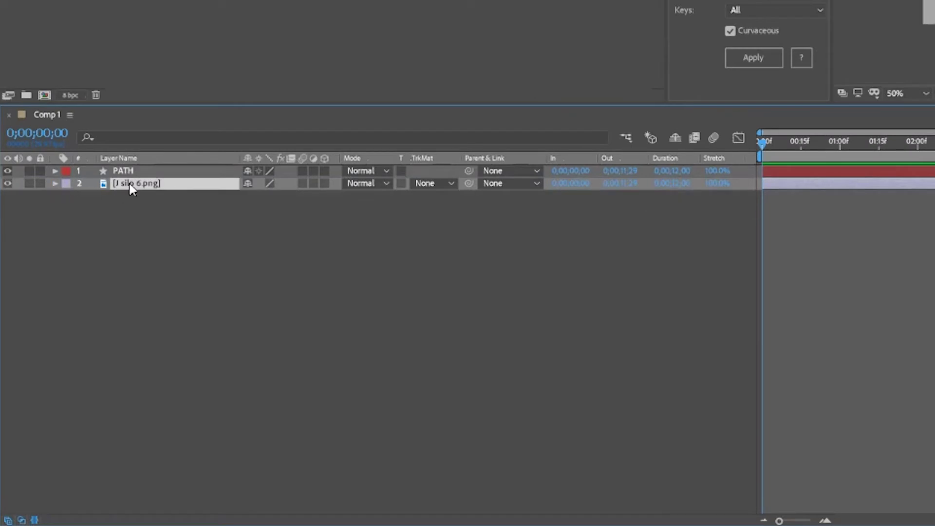
key("s")
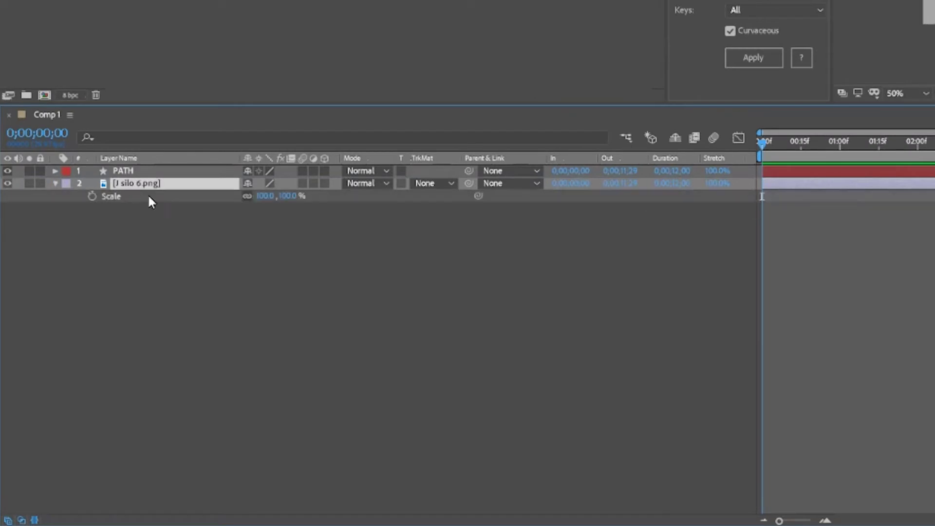
left_click(141, 200)
left_click_drag(142, 201, 204, 206)
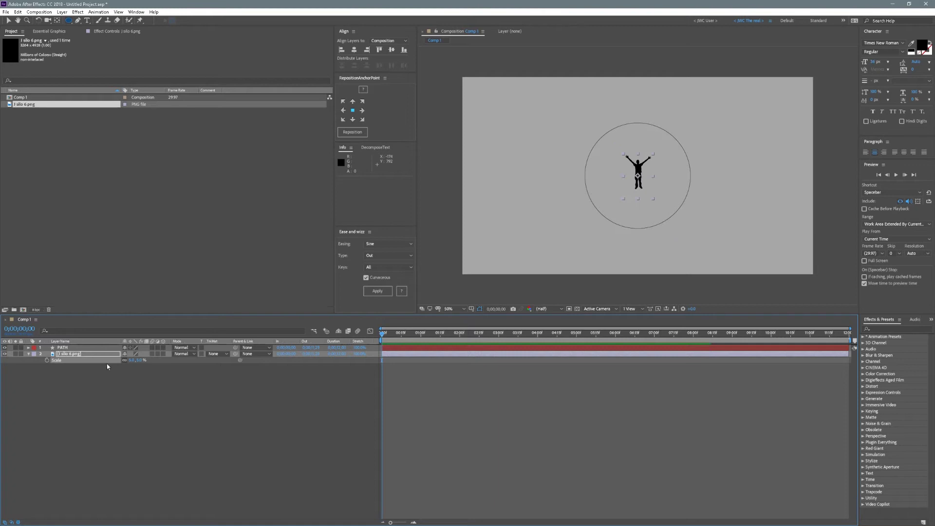
left_click(122, 424)
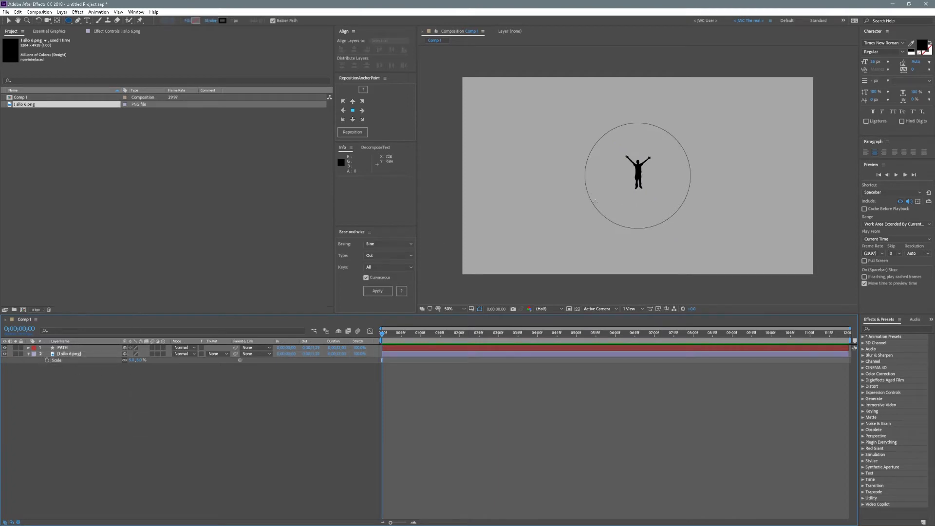
Centre the silhouette's anchor point and position it at the circle's centre
left_click(72, 354)
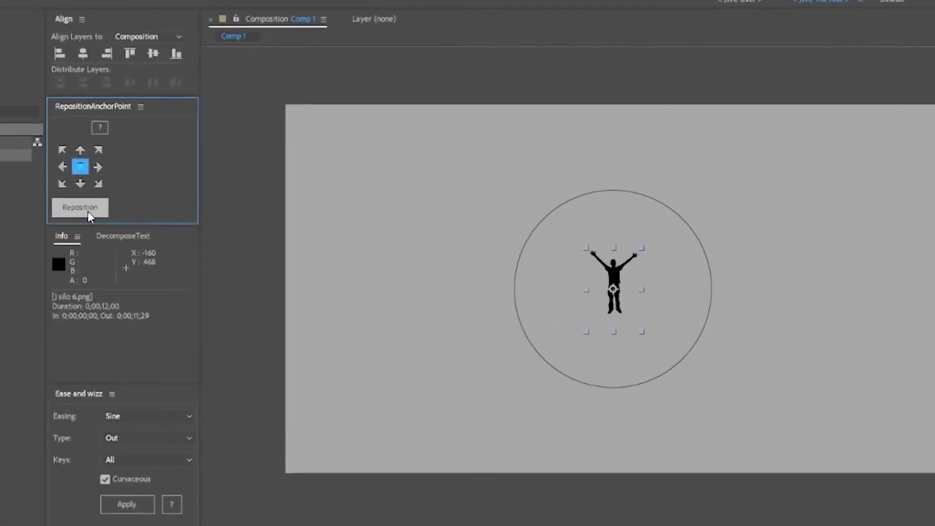
left_click(352, 132)
left_click(76, 55)
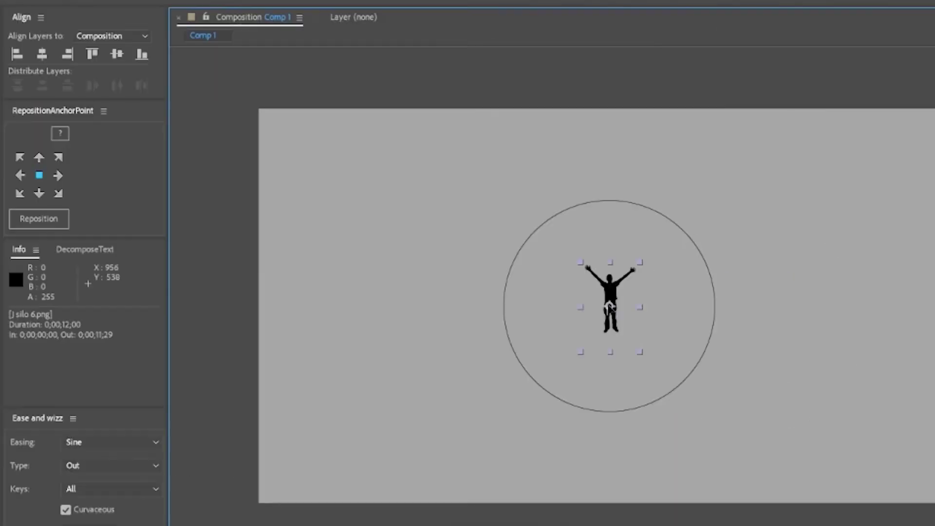
Move the silhouette 289 px straight up onto the circle's top edge and deselect
left_click_drag(610, 307, 614, 204)
left_click(641, 317)
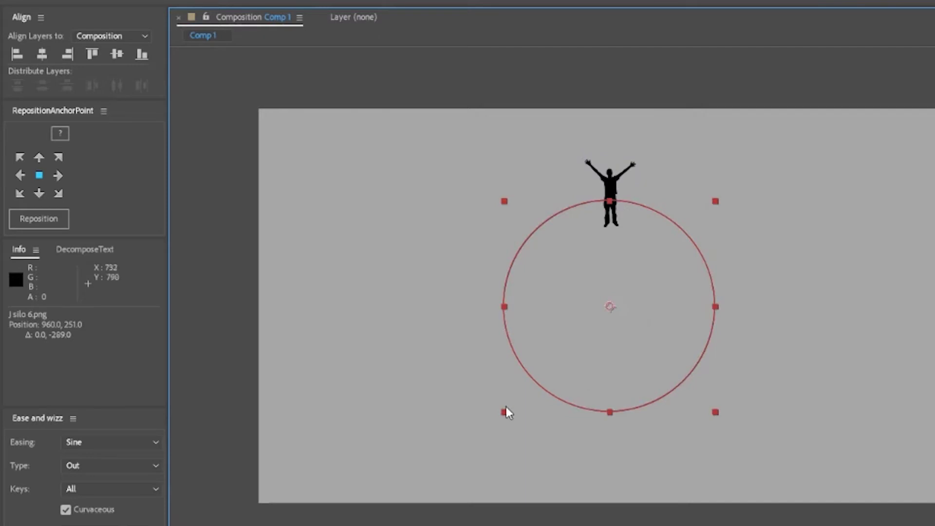
left_click(446, 408)
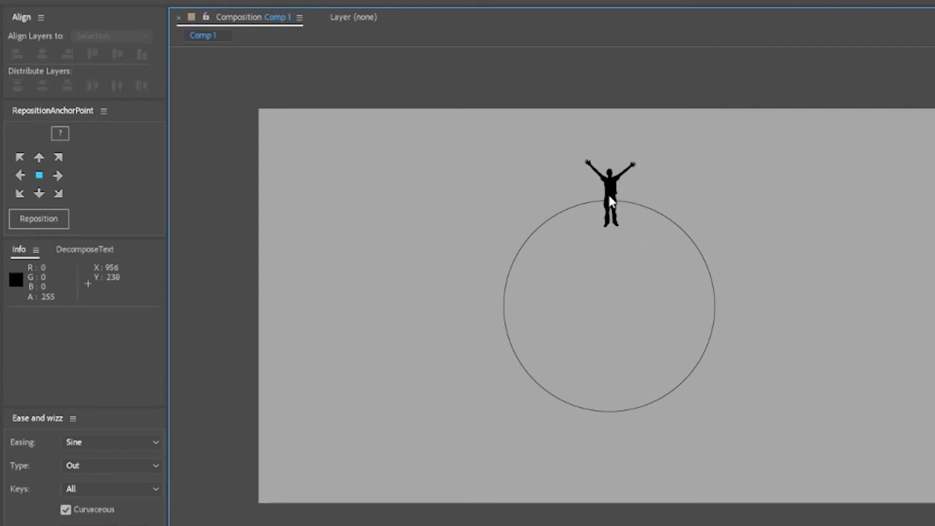
key("comma")
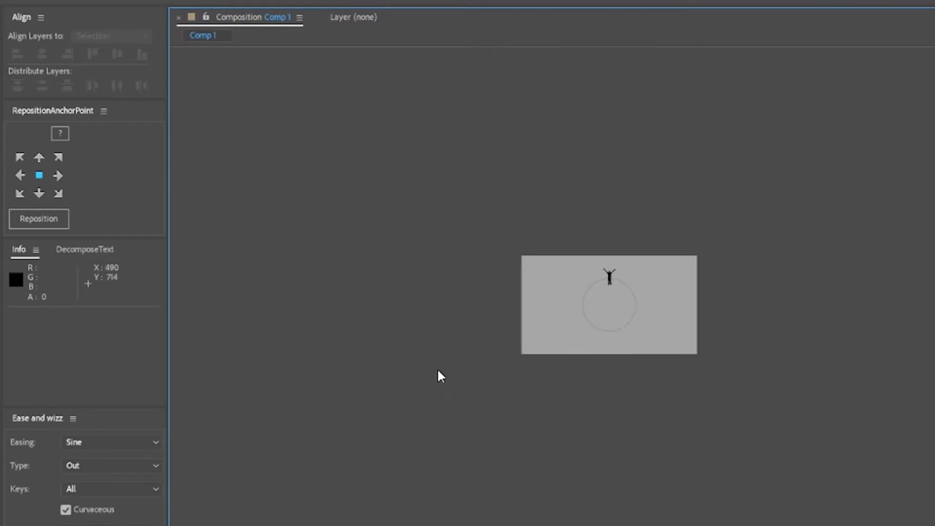
key("period")
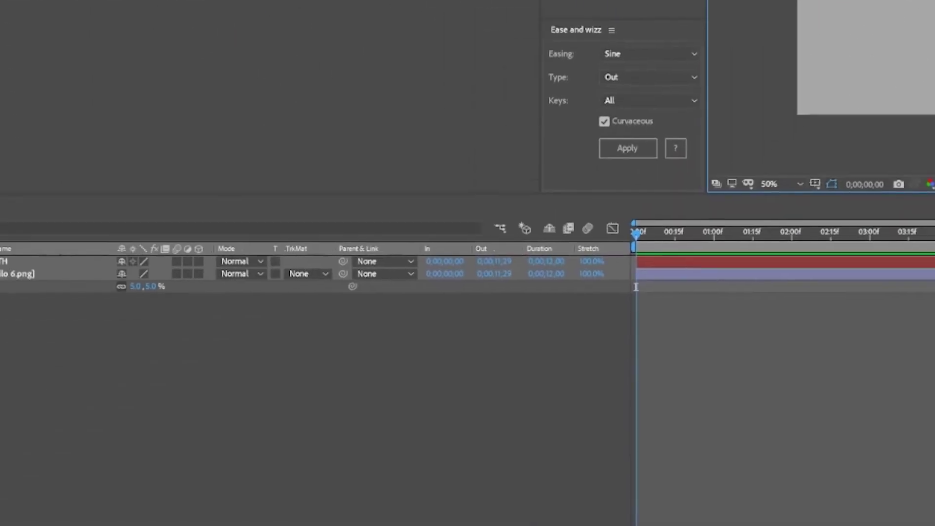
Copy PATH's Ellipse 1 Path and paste it into the silhouette's Position as motion keyframes
left_click(56, 182)
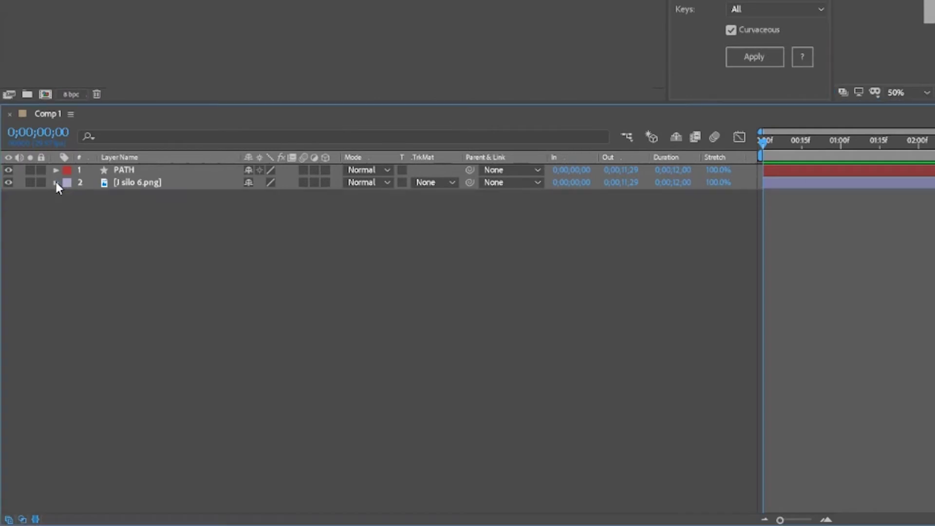
left_click(136, 182)
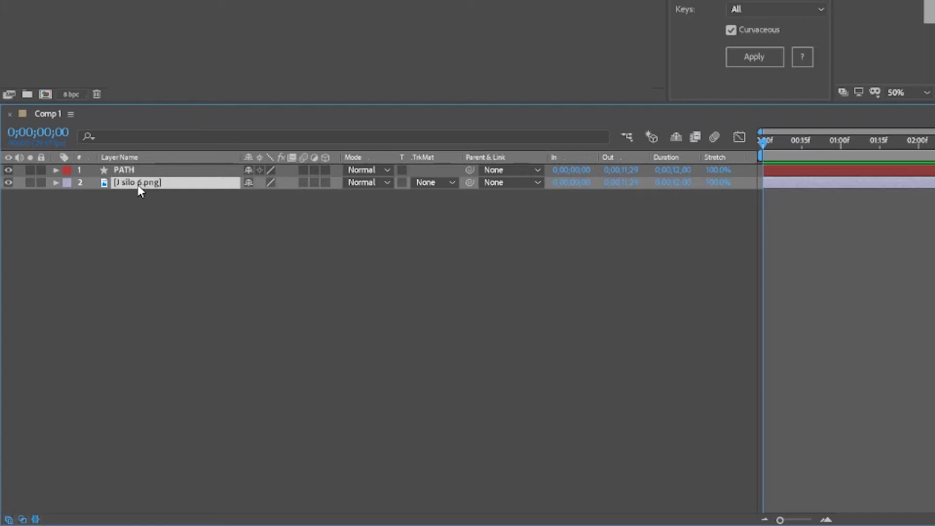
key("p")
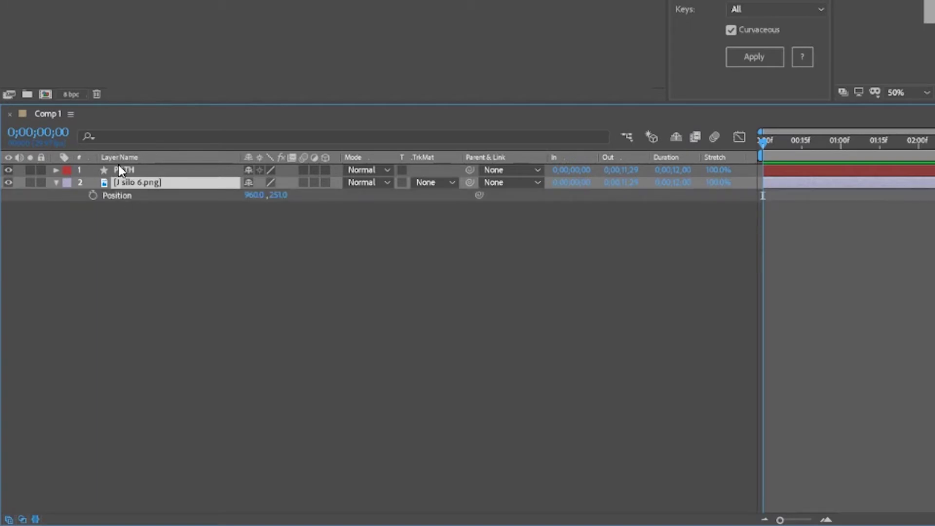
left_click(56, 170)
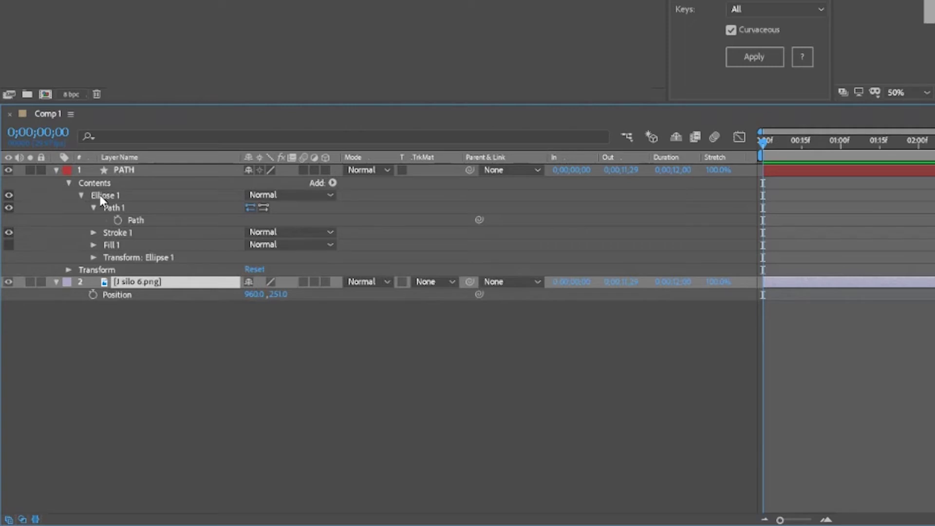
left_click(136, 219)
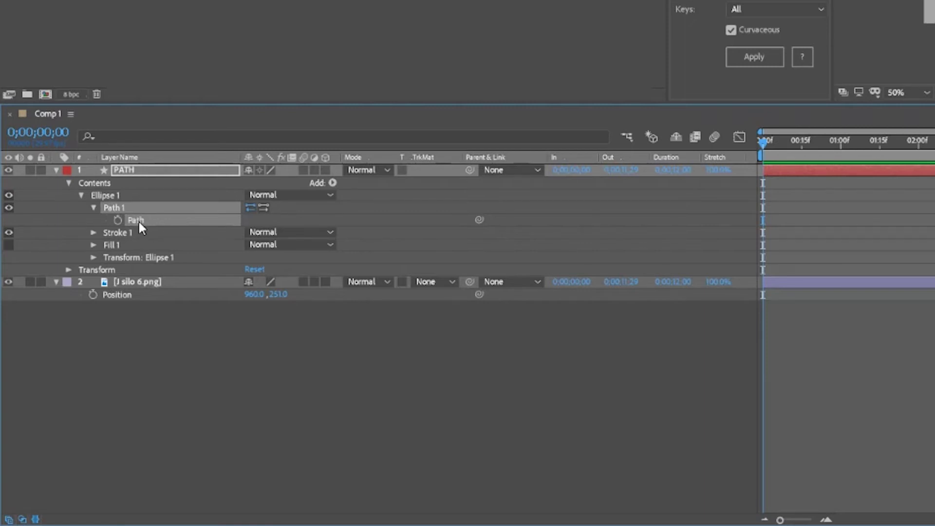
left_click(115, 294)
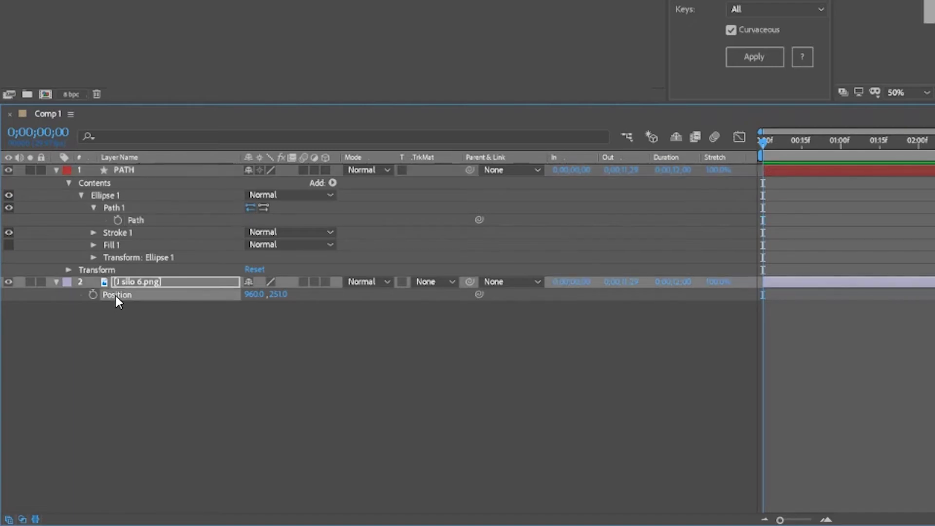
key("ctrl+v")
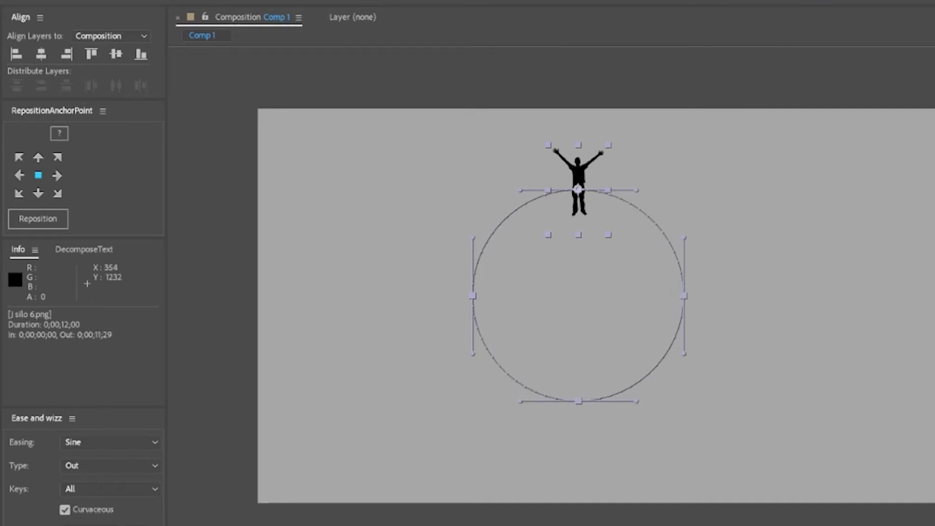
Preview the orbit and retime the Position keyframes so the last lands at 06:00f
key("ctrl+shift+a")
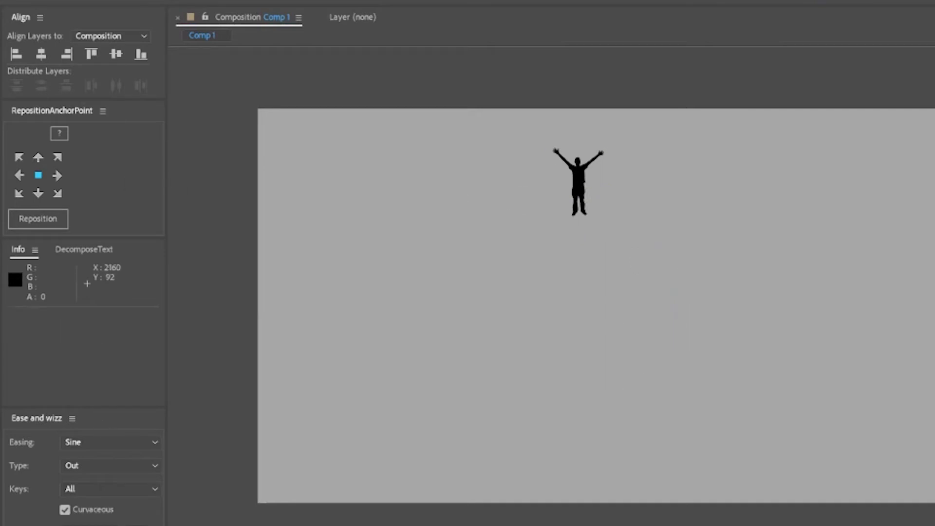
key("space")
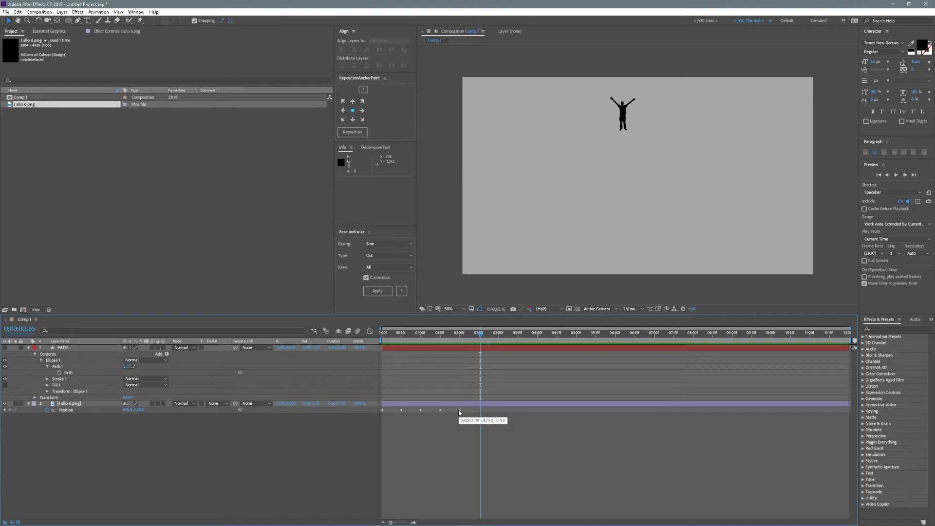
left_click_drag(458, 410, 665, 410)
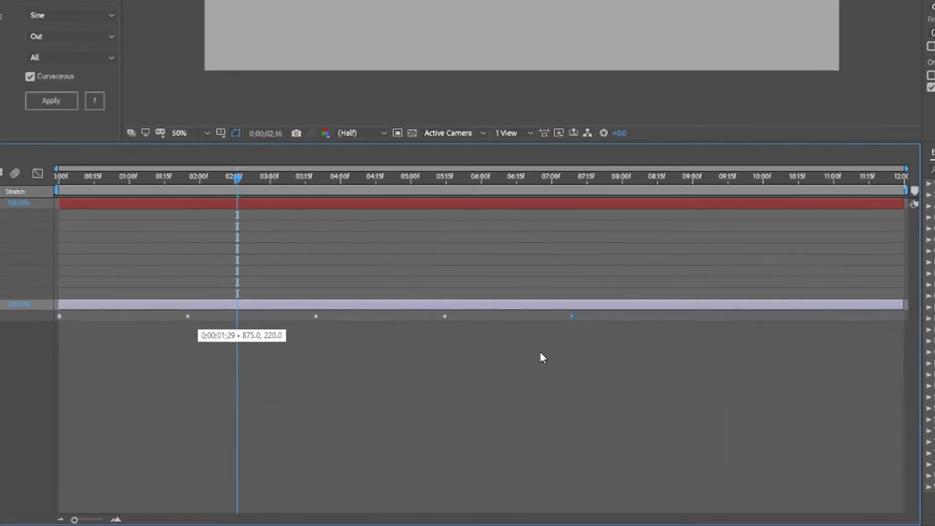
left_click_drag(541, 354, 478, 341)
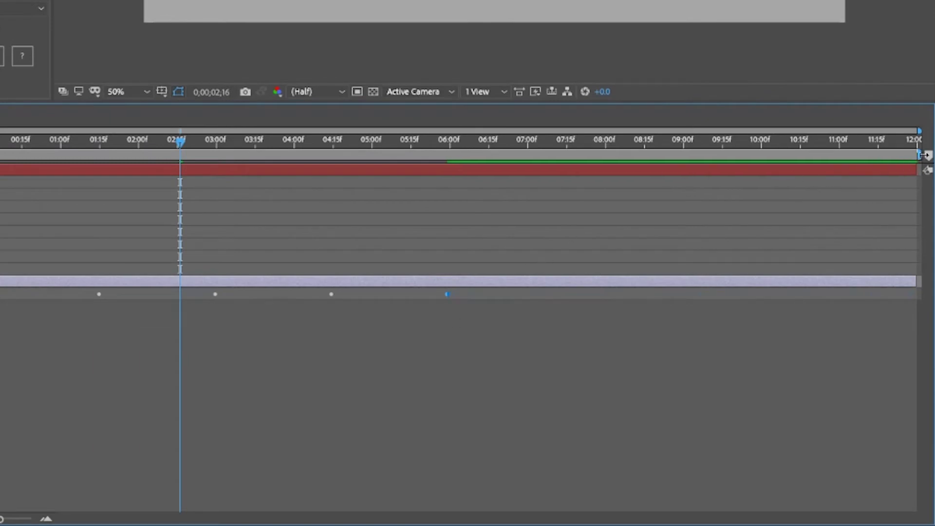
End the work area at 06:00f, Trim Comp to Work Area, and play from the start
left_click_drag(919, 155, 453, 216)
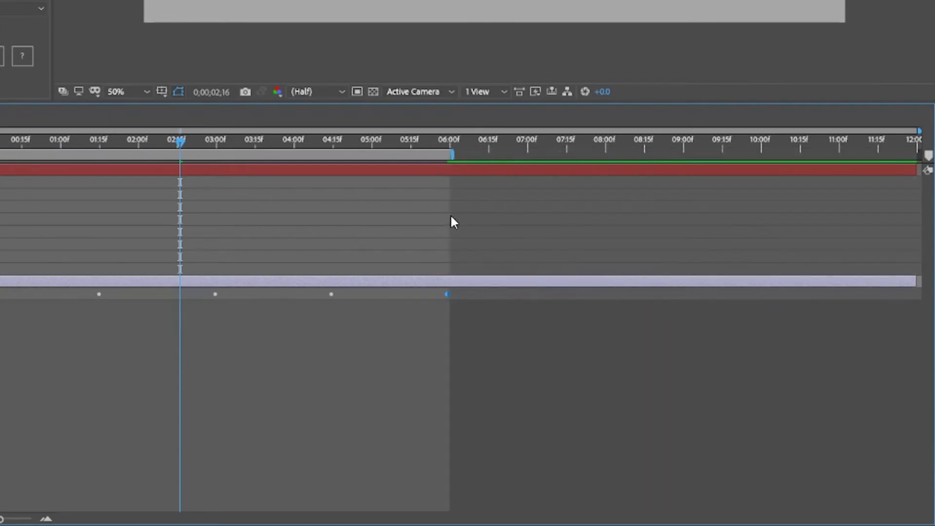
right_click(399, 154)
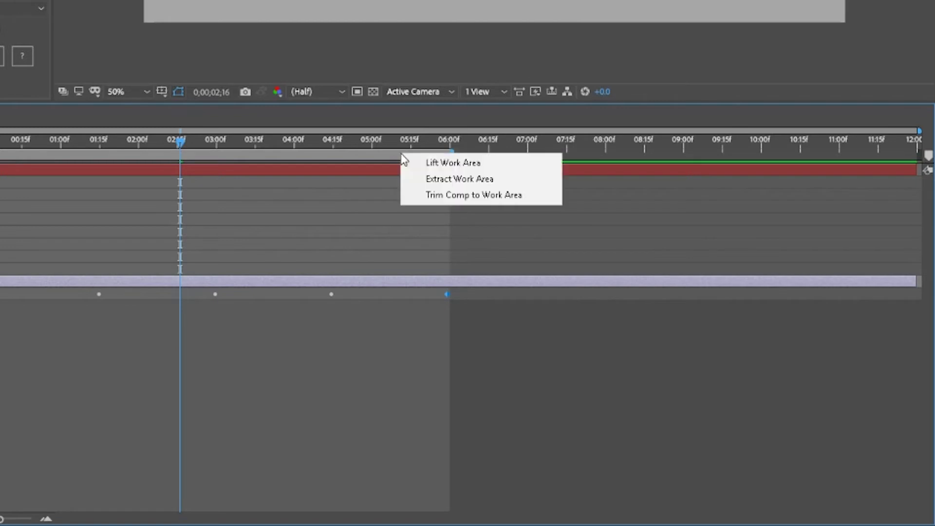
left_click(452, 197)
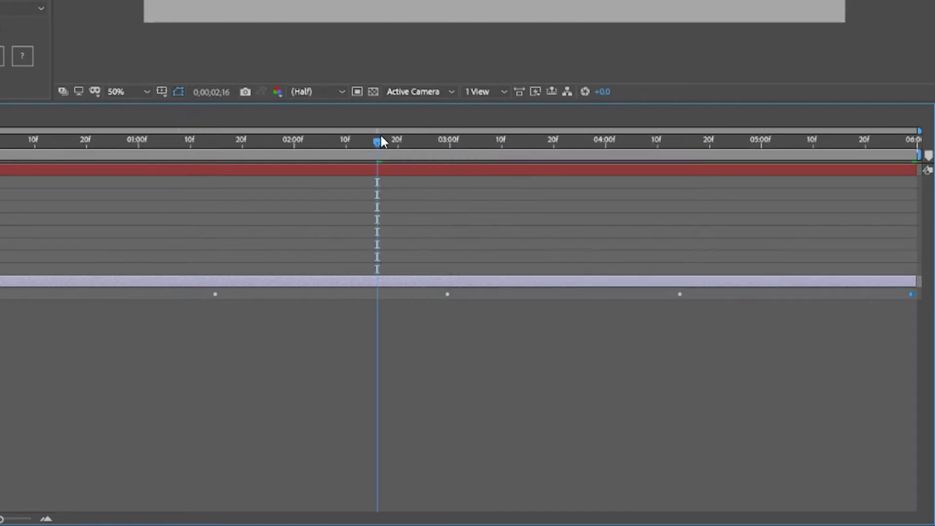
left_click_drag(380, 141, 0, 141)
key("space")
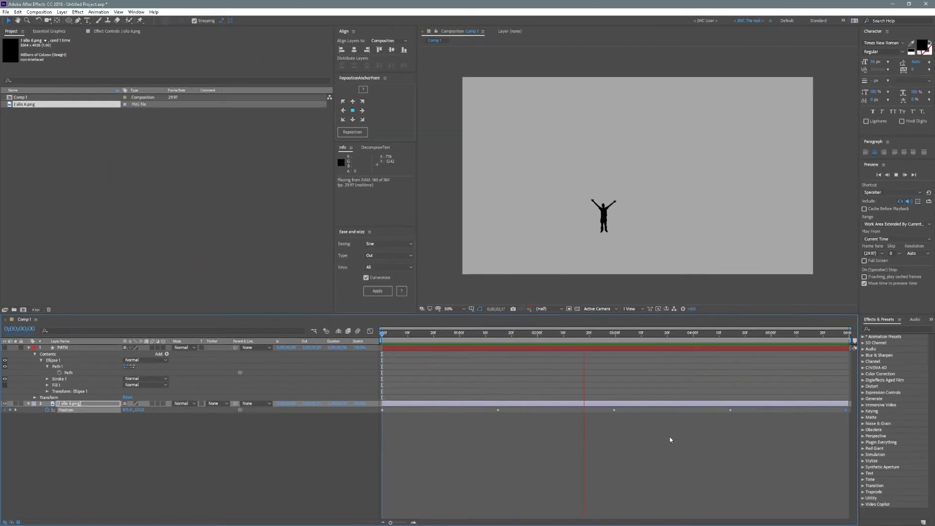
Stop playback at 4;02, then select PATH and J silo 6.png to compare their paths
key("space")
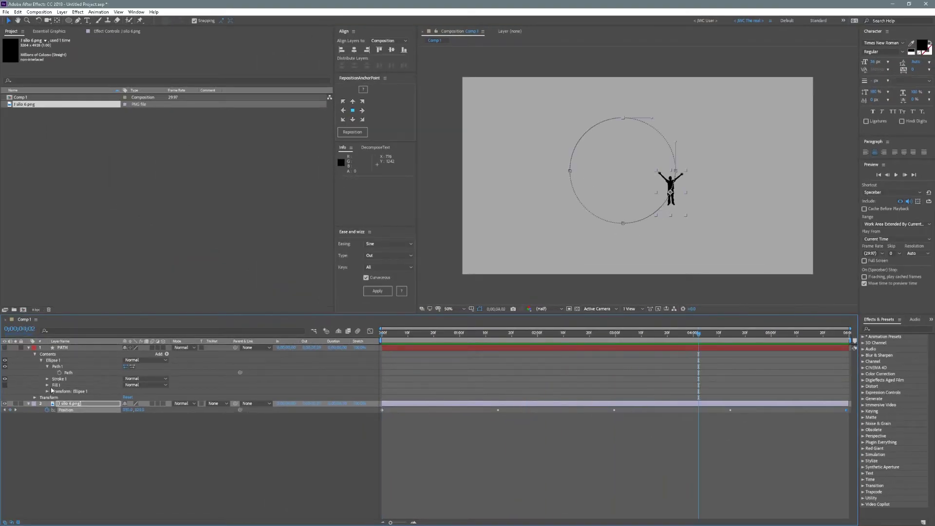
left_click(65, 347)
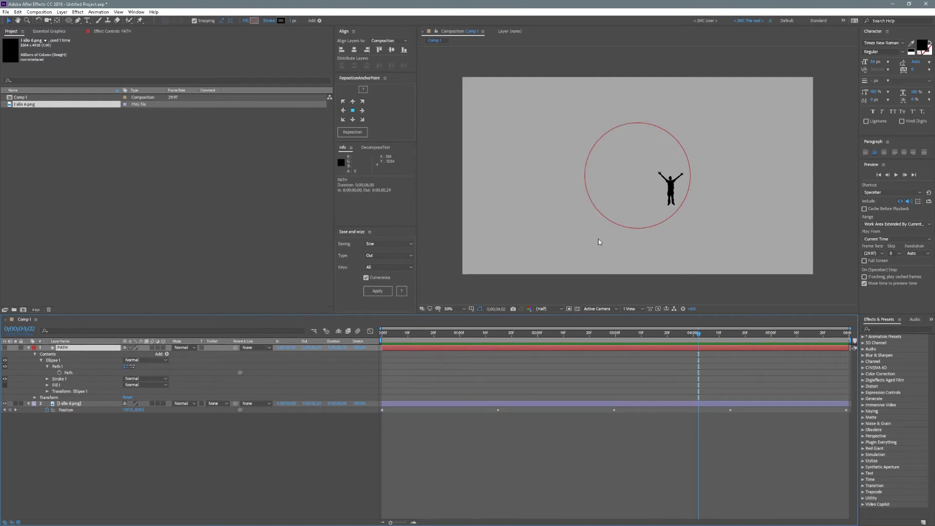
left_click(673, 195)
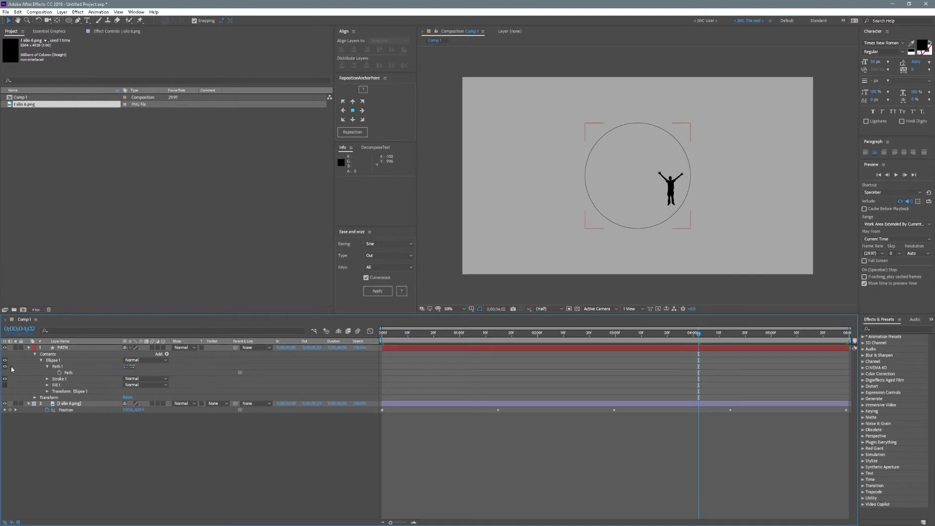
left_click(72, 403)
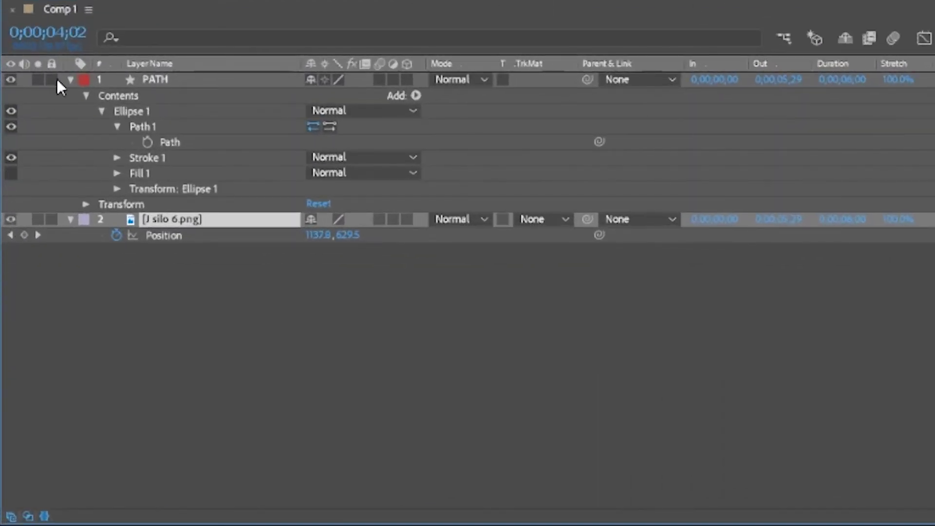
left_click(70, 80)
left_click(69, 80)
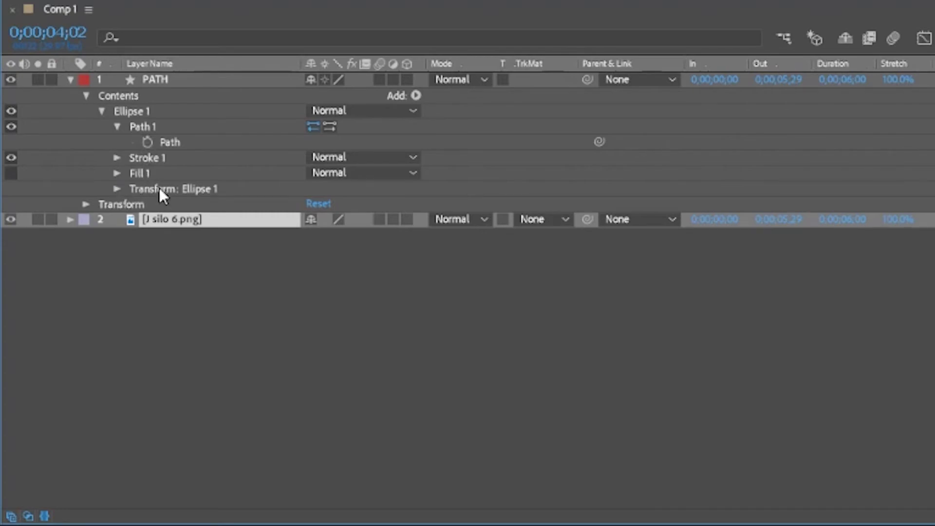
left_click(86, 204)
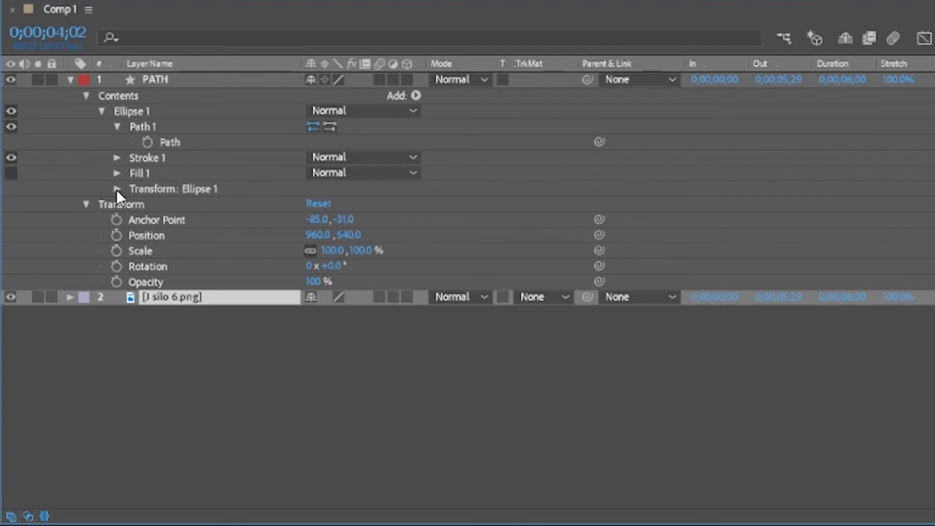
left_click(86, 204)
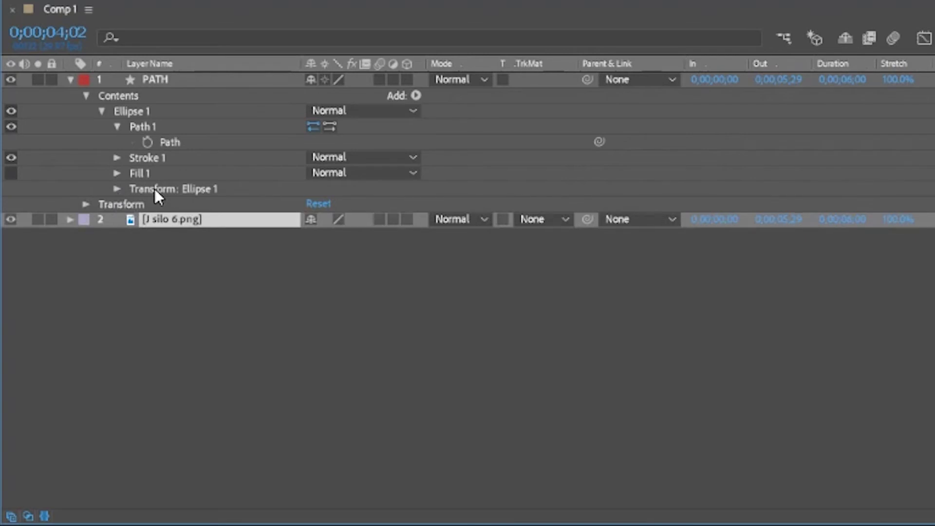
Reset the PATH layer's Ellipse 1 position from -85.0, -31.0 to 0.0, 0.0
left_click(117, 189)
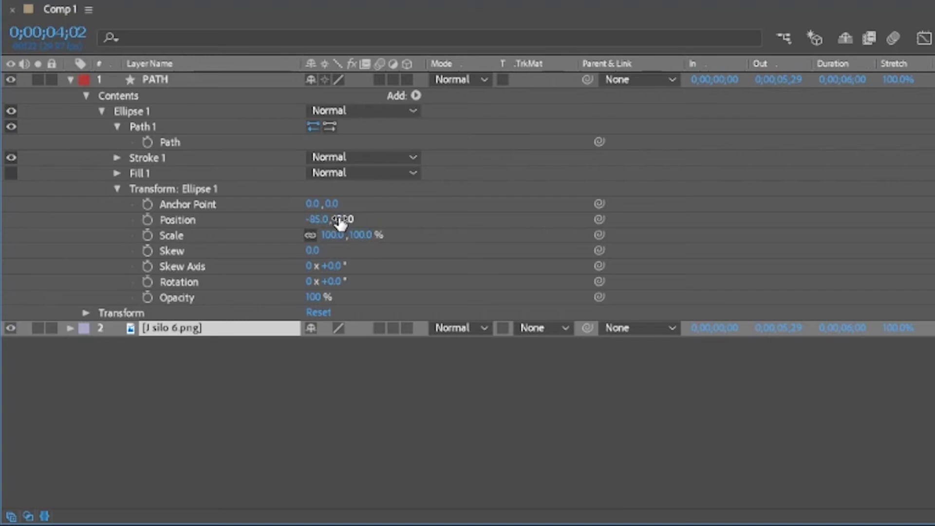
right_click(190, 229)
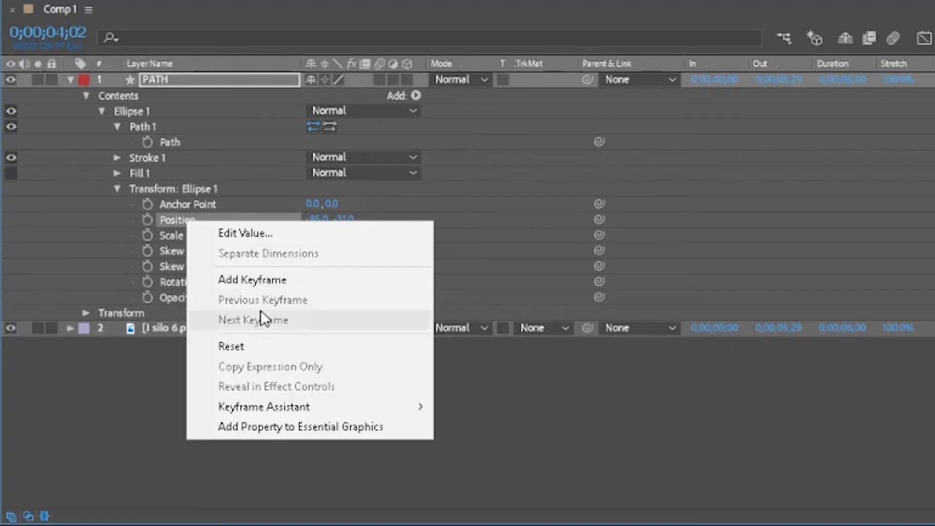
left_click(256, 346)
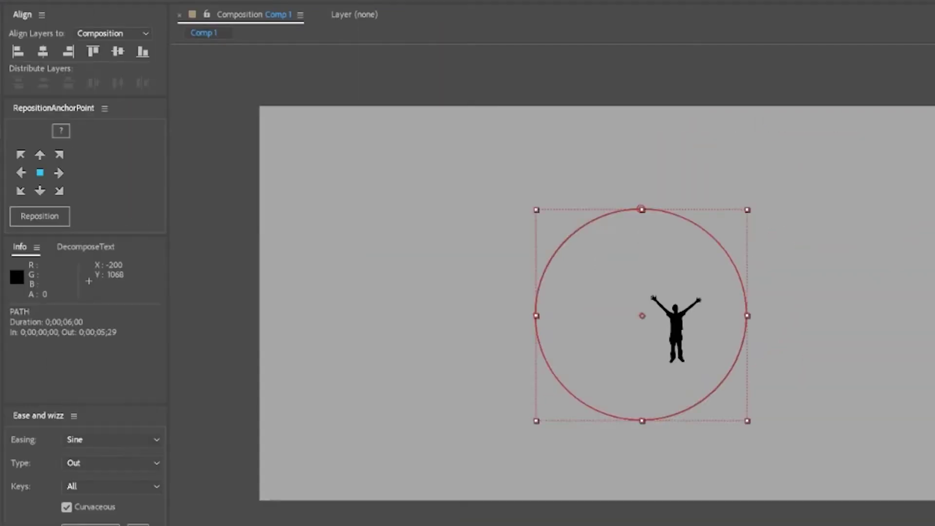
Recentre the PATH layer's anchor point and align the circle to the comp's horizontal and vertical centre
left_click(40, 176)
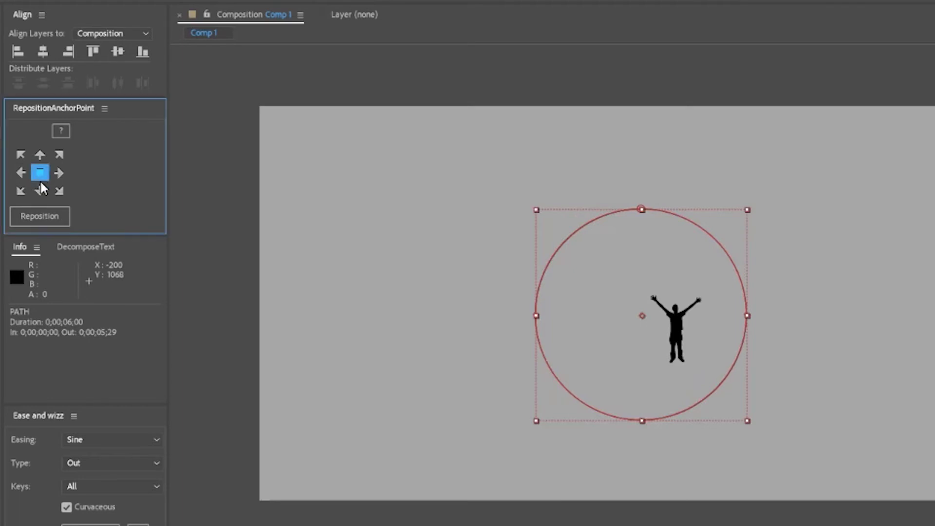
left_click(37, 218)
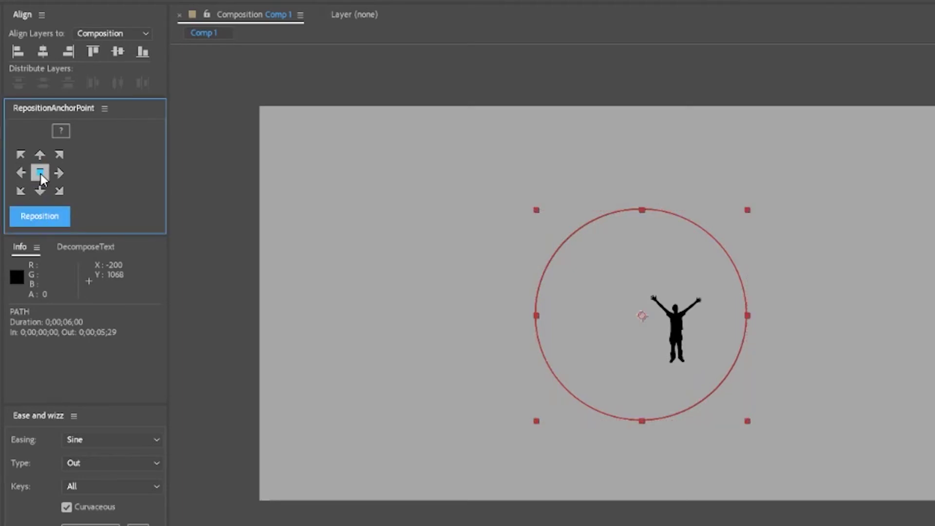
left_click(43, 54)
left_click(118, 52)
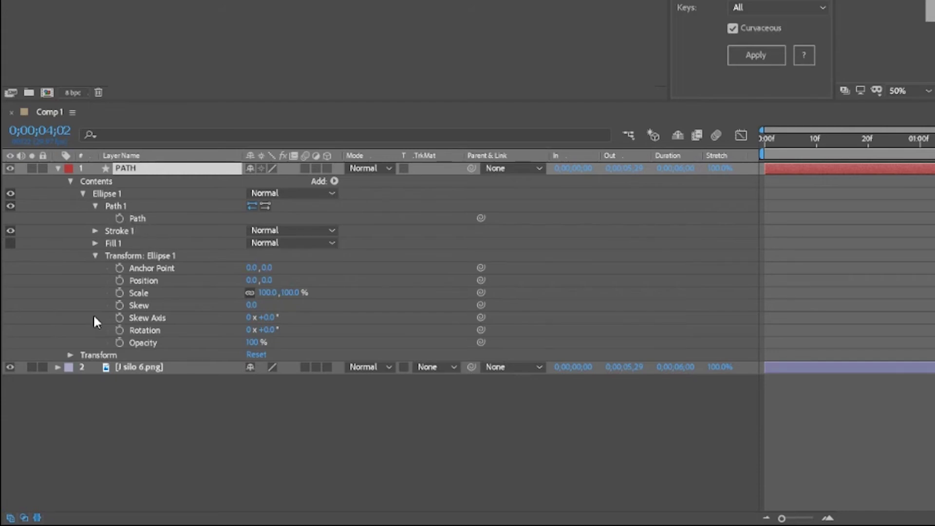
Remove silo 6.png's position animation, centre its anchor point, and align it to the comp centre
left_click(57, 366)
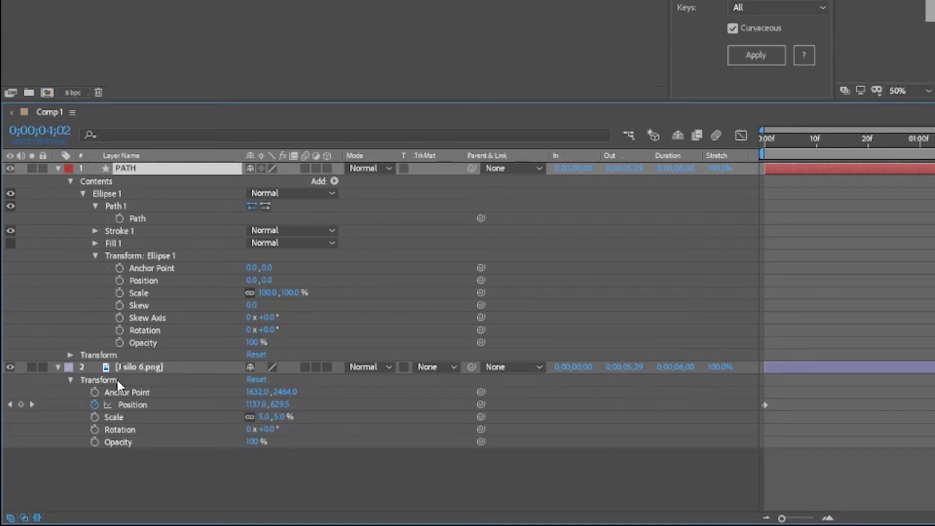
left_click(94, 405)
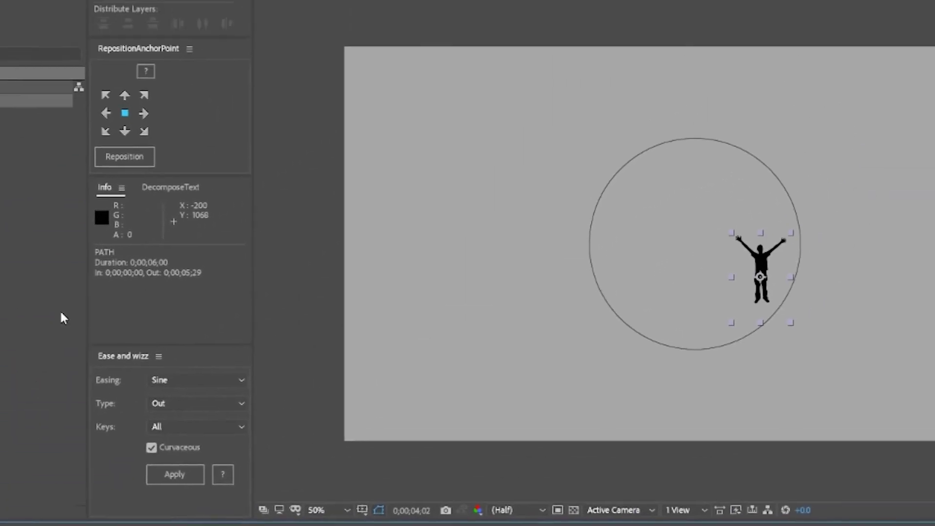
left_click(34, 223)
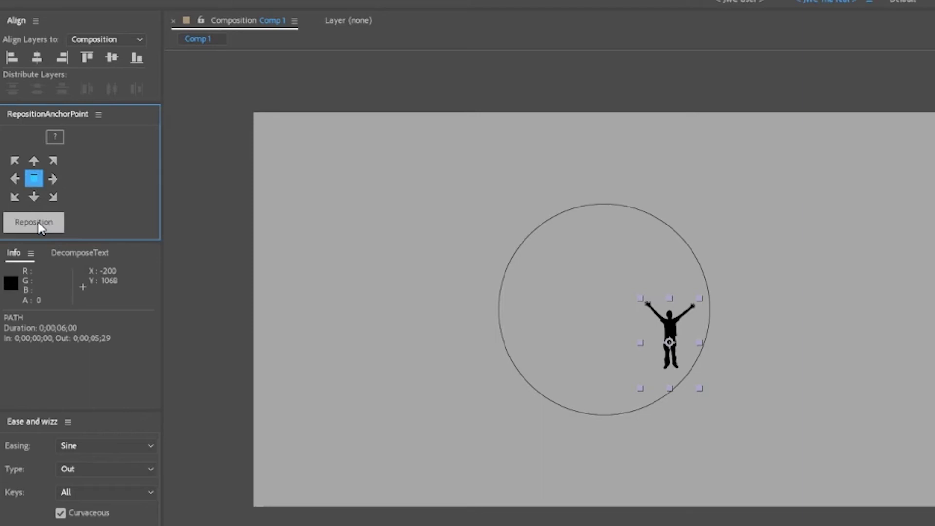
left_click(37, 57)
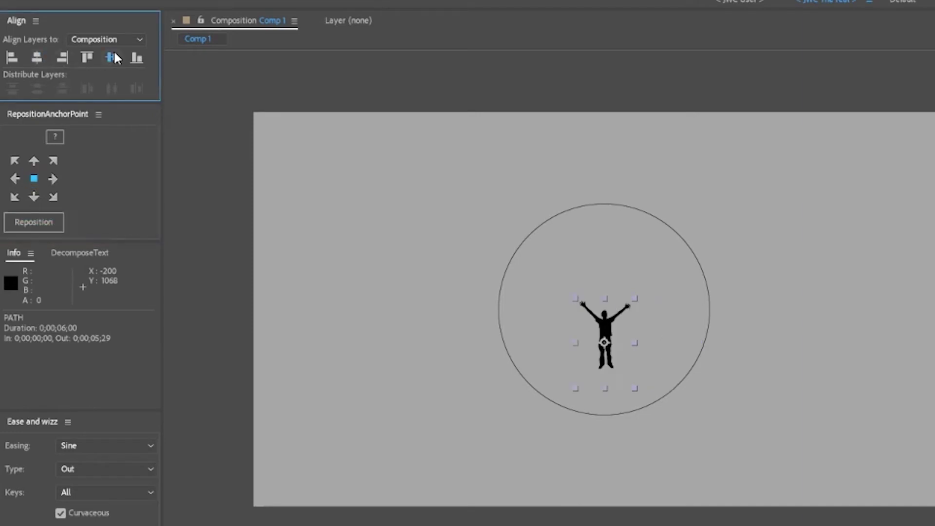
left_click(114, 57)
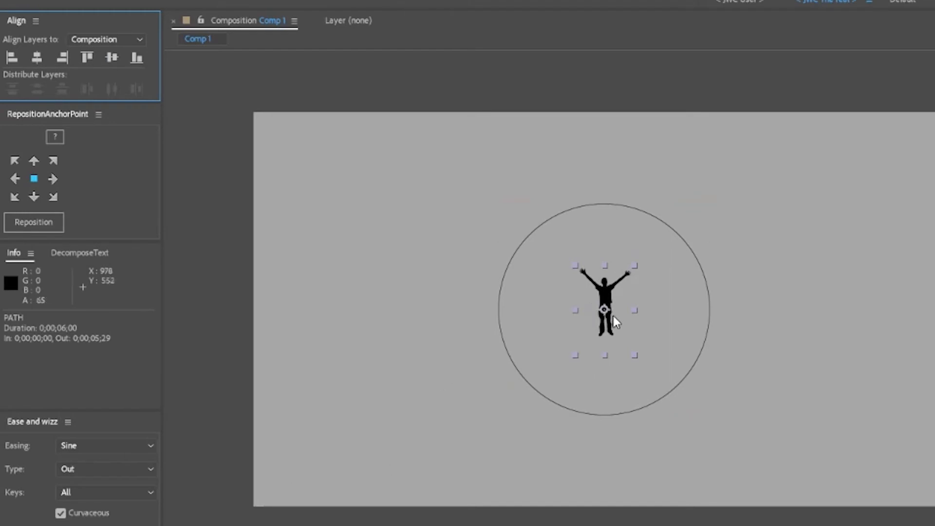
Move the figure to the upper right at 1664.0, 320.0 with its anchor recentred on its content
left_click_drag(604, 314, 861, 234)
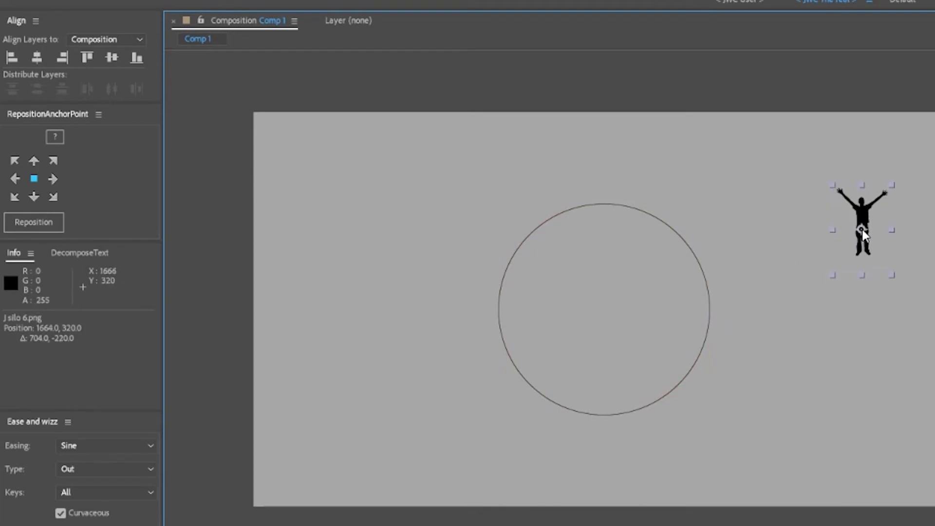
left_click(35, 178)
left_click(44, 223)
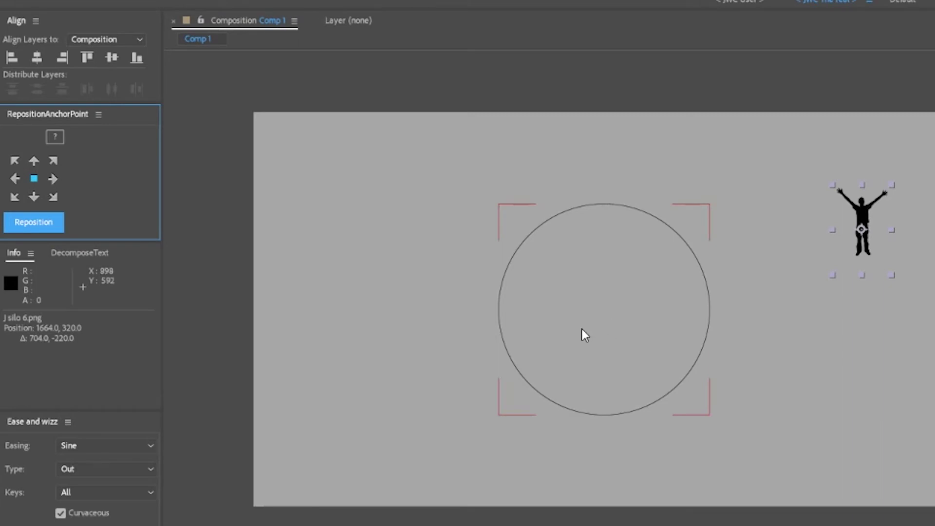
key("ctrl+shift+a")
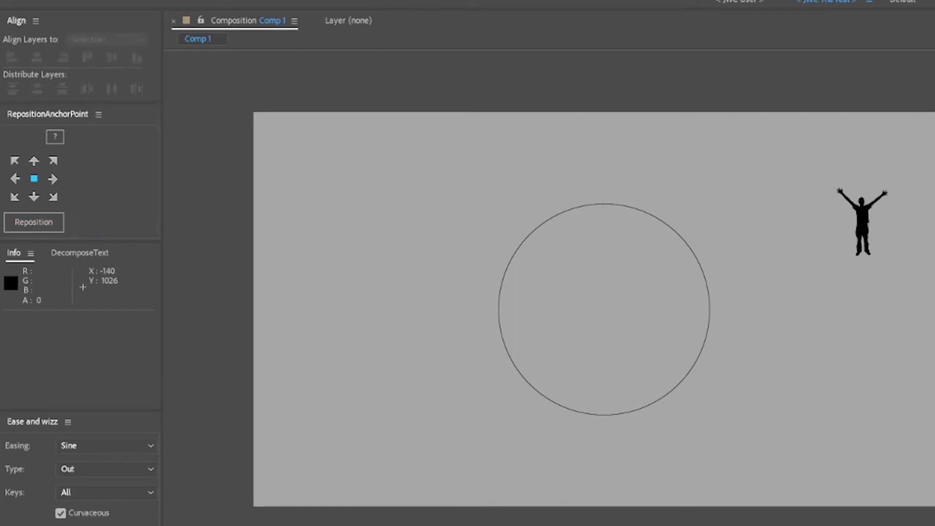
left_click(869, 232)
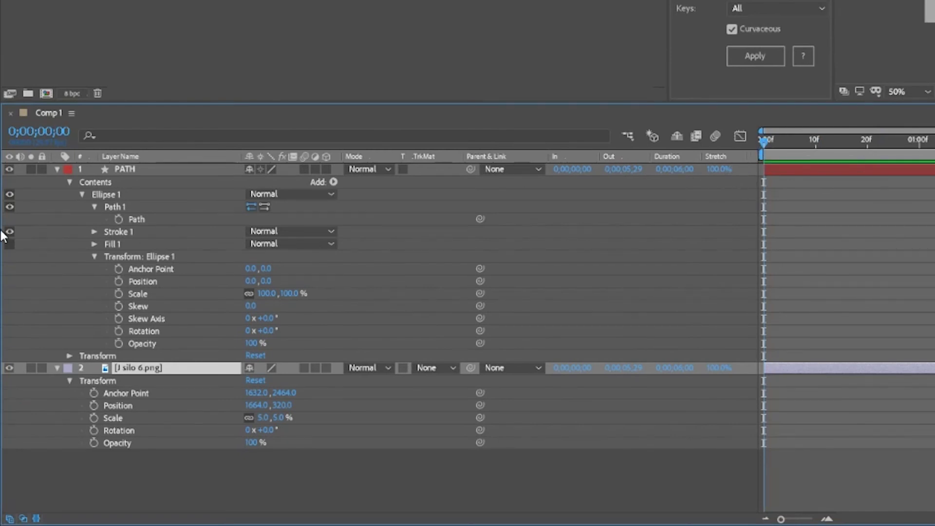
Copy Ellipse 1's Path and paste it into silo 6.png's Position as motion keyframes
left_click(92, 253)
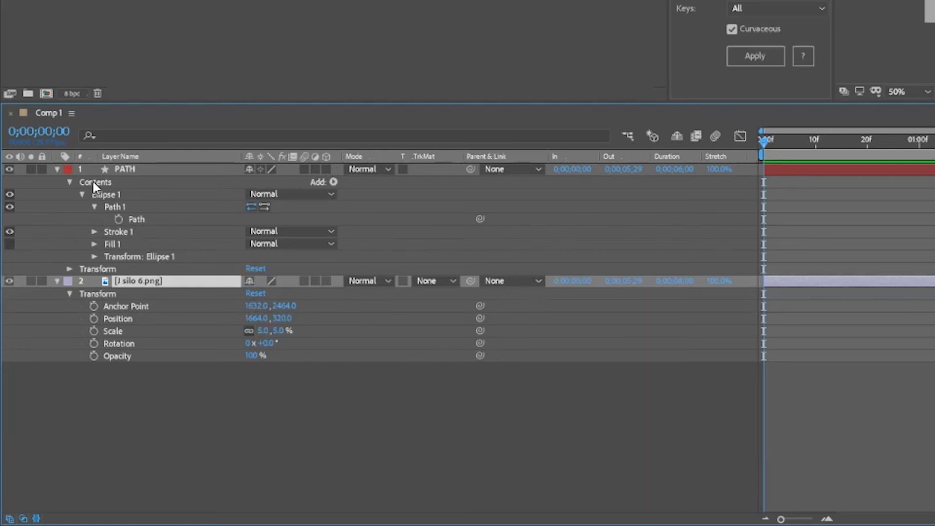
left_click(131, 220)
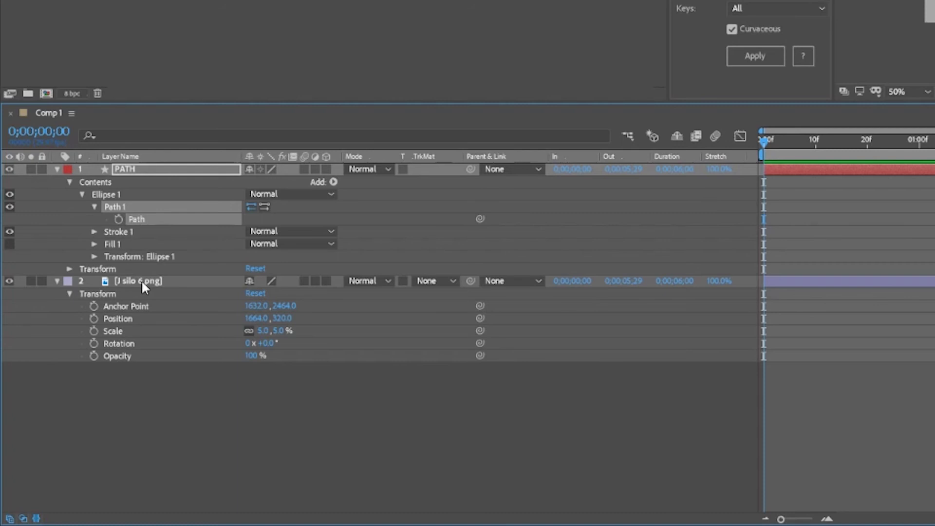
left_click(124, 317)
key("ctrl+v")
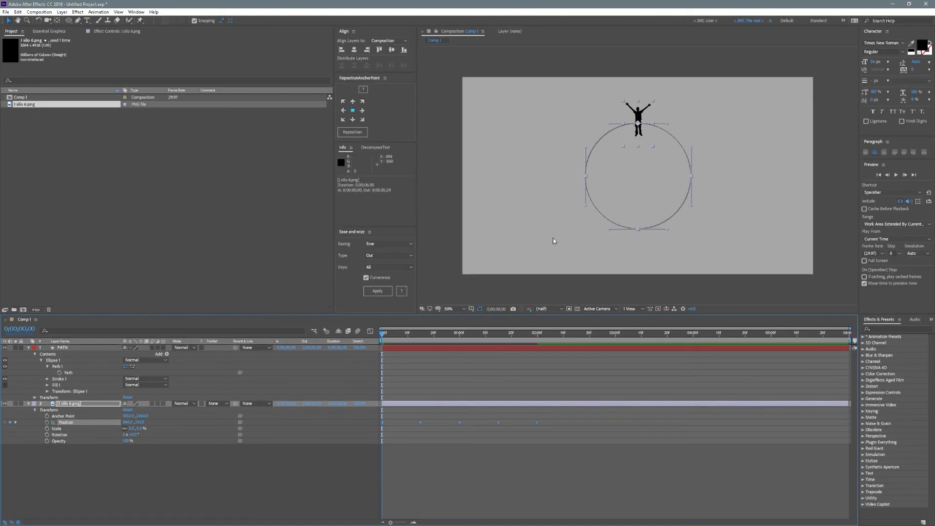
Spread the figure's position keyframes so the last sits at the 6-second end, then preview the orbit
left_click(332, 481)
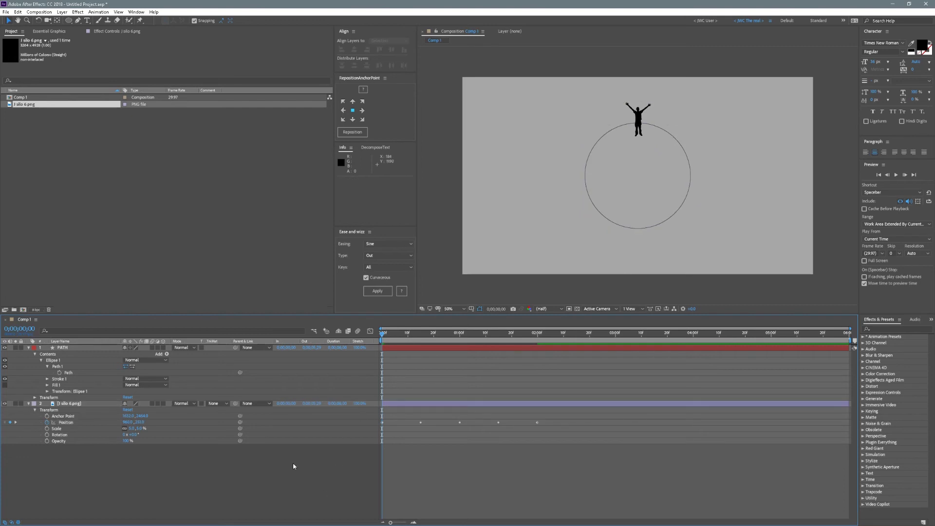
left_click_drag(538, 422, 597, 426)
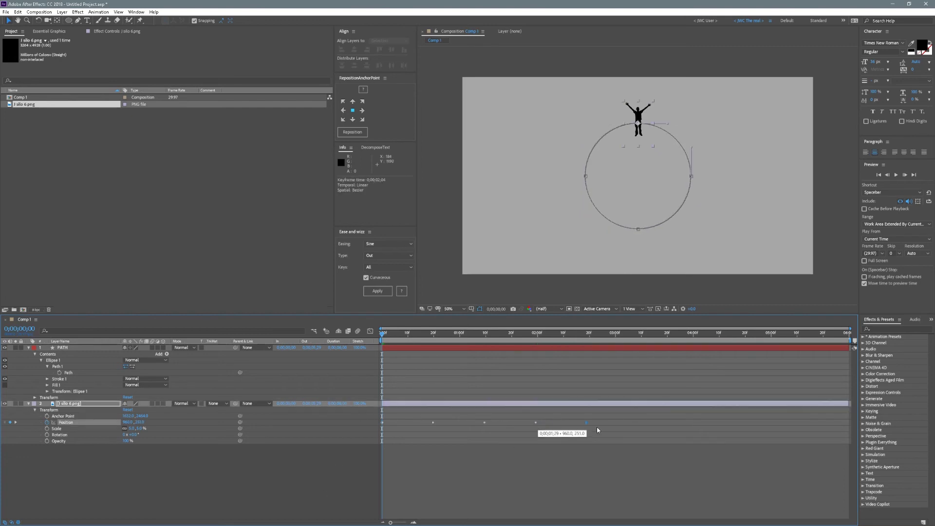
left_click_drag(843, 425, 847, 427)
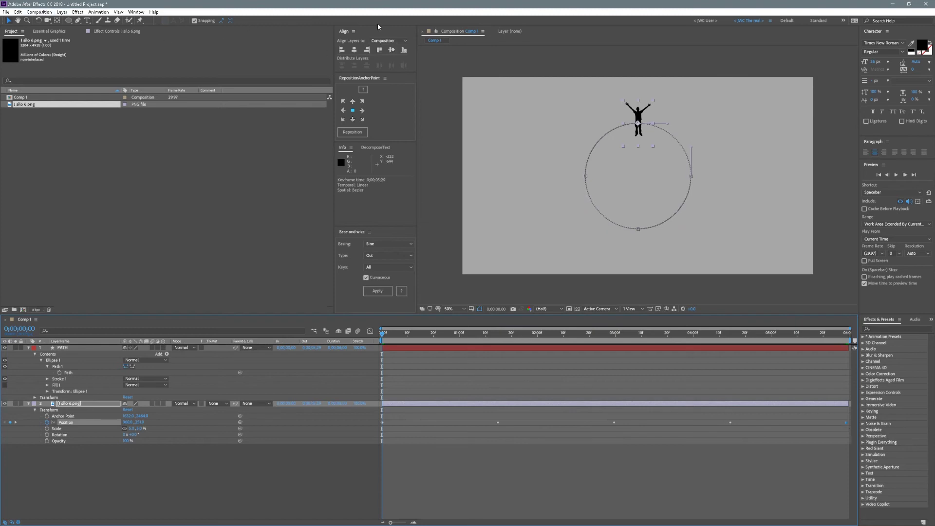
left_click(896, 175)
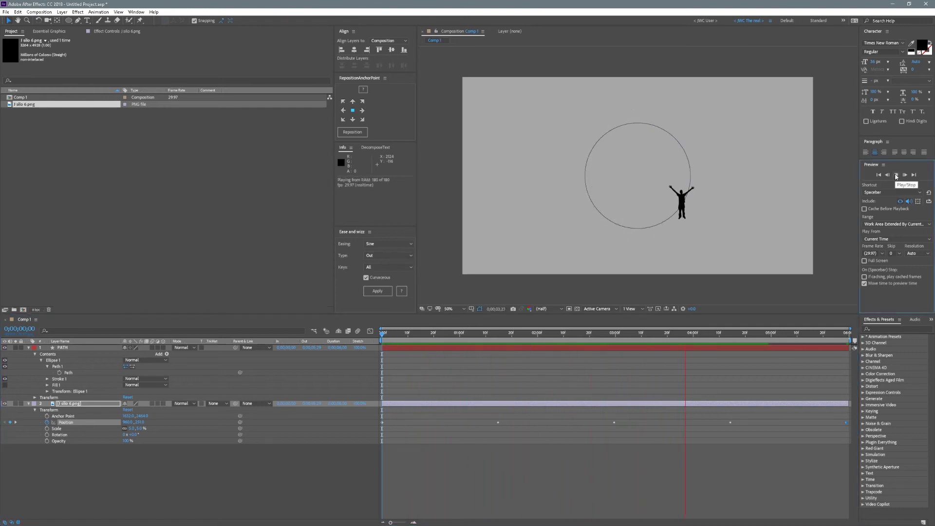
Stop the preview, reselect the silhouette and circle layers, and replay the orbit with Spacebar
left_click(895, 175)
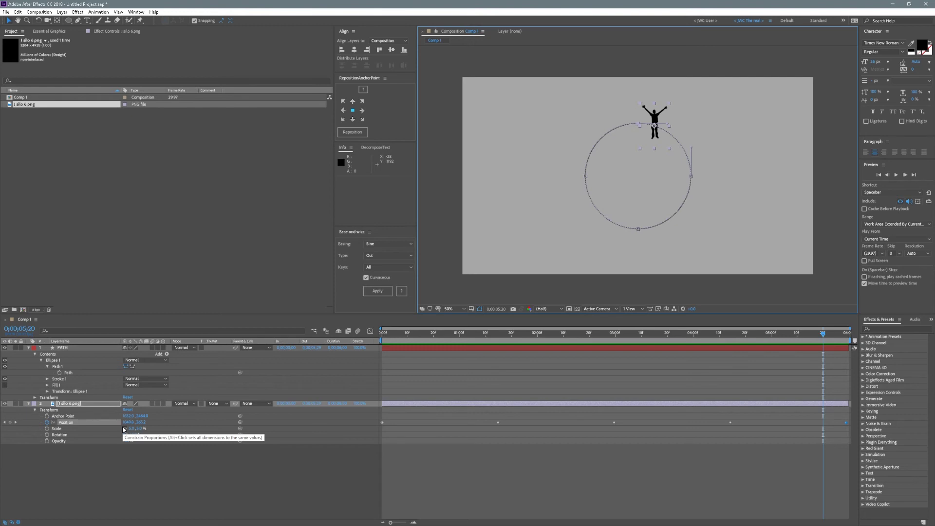
left_click(170, 484)
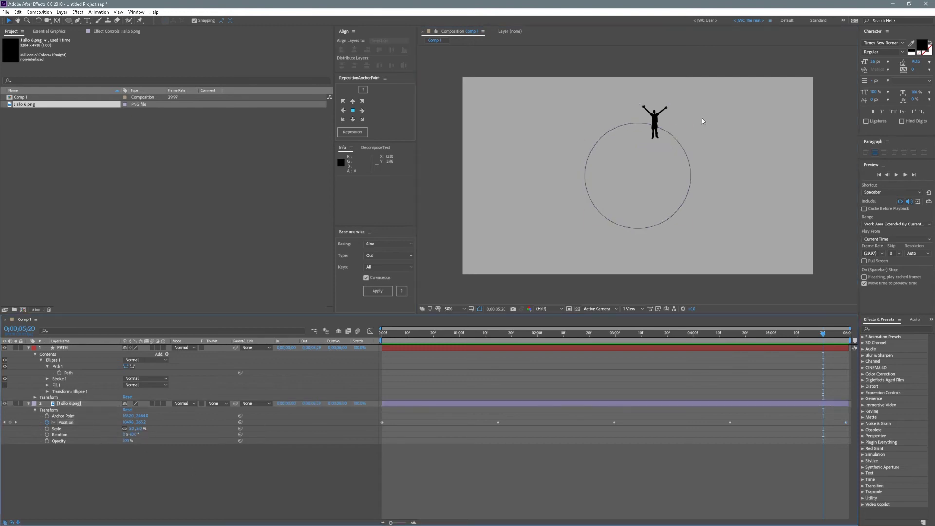
left_click(655, 125)
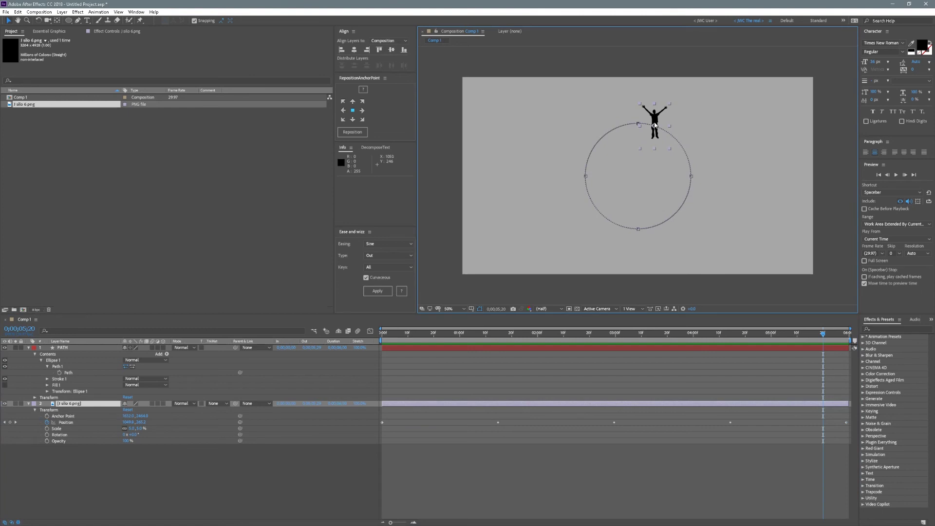
left_click(620, 166)
key("space")
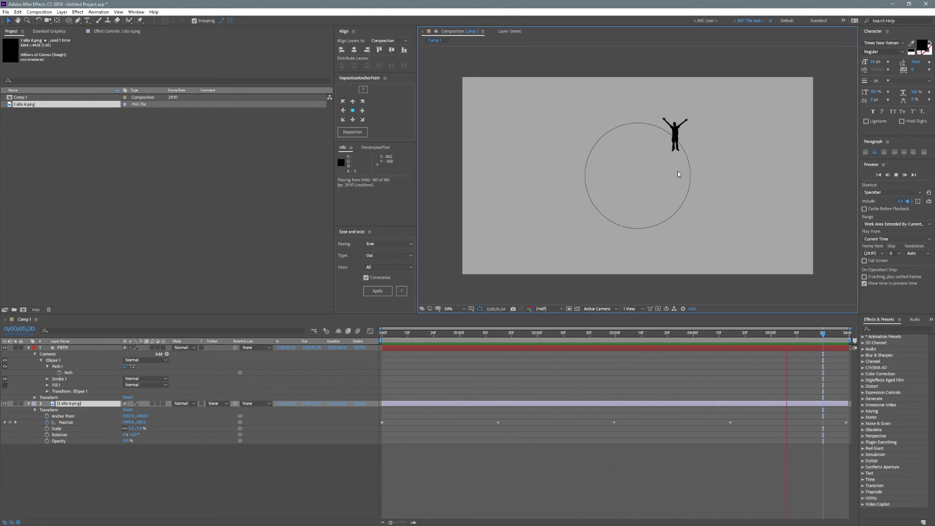
Set the figure layer's Auto-Orientation to Orient Along Path
left_click(629, 173)
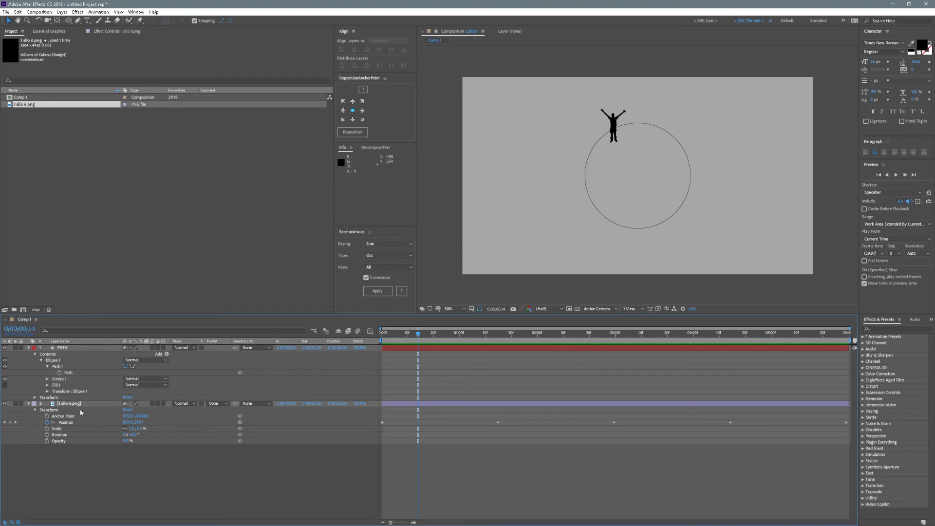
left_click(75, 406)
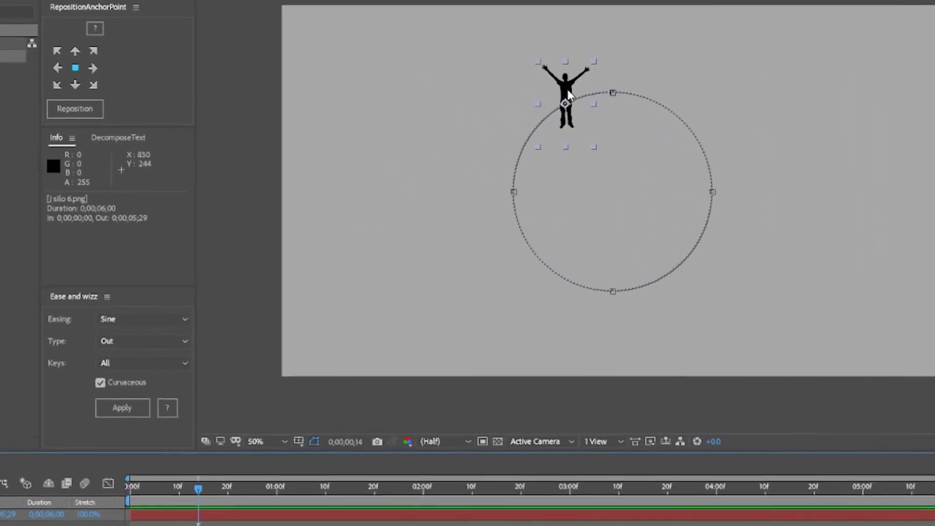
right_click(615, 125)
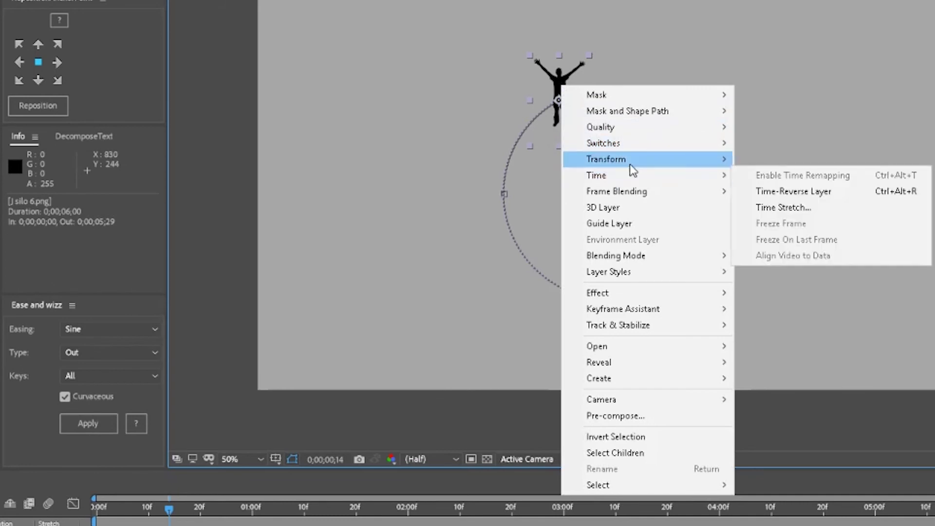
mouse_move(630, 163)
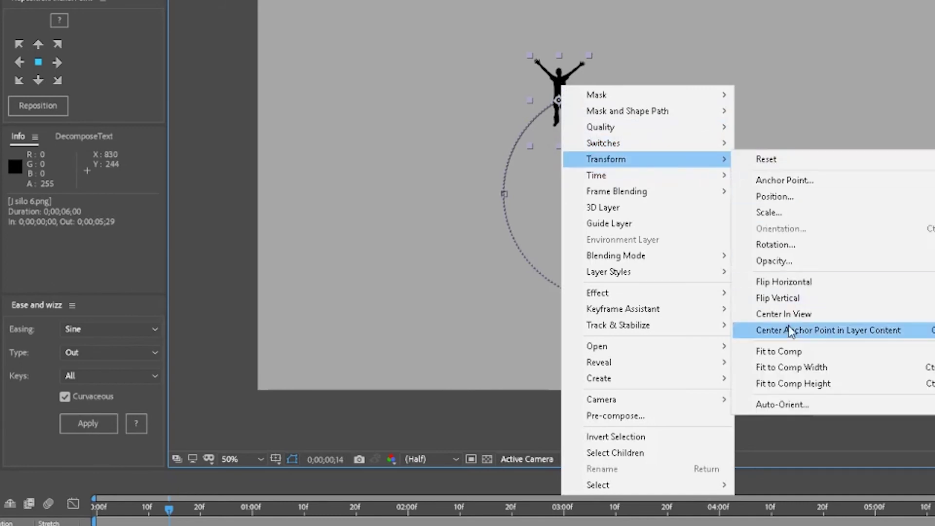
left_click(782, 405)
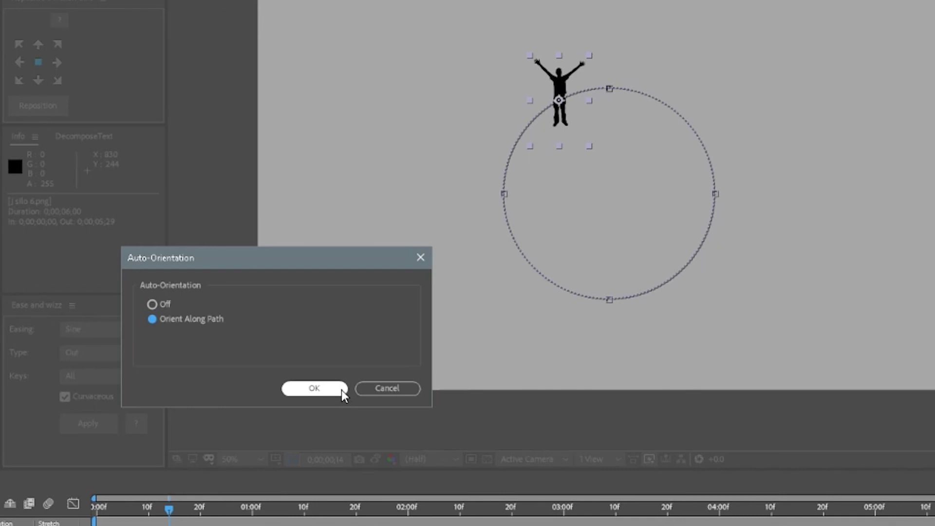
left_click(337, 388)
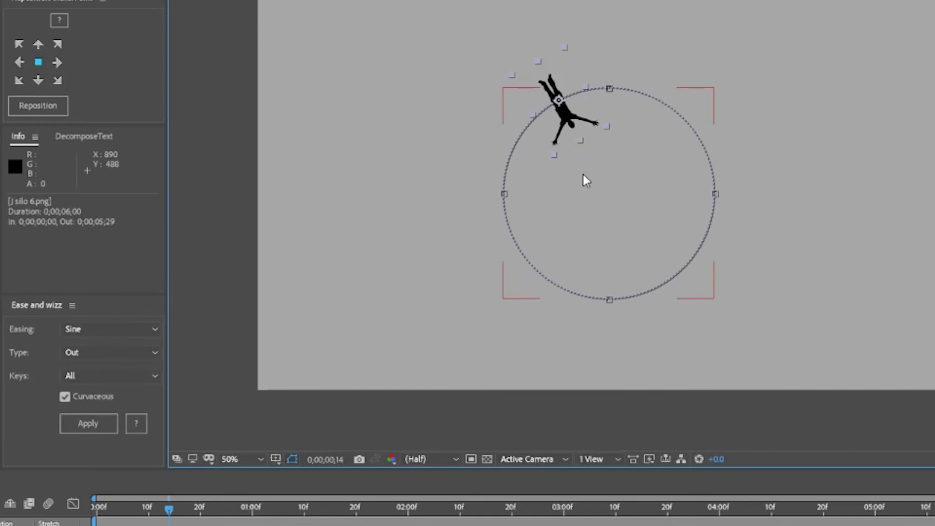
RAM preview Comp 1 to watch the figure tilt as it circles the path
key("space")
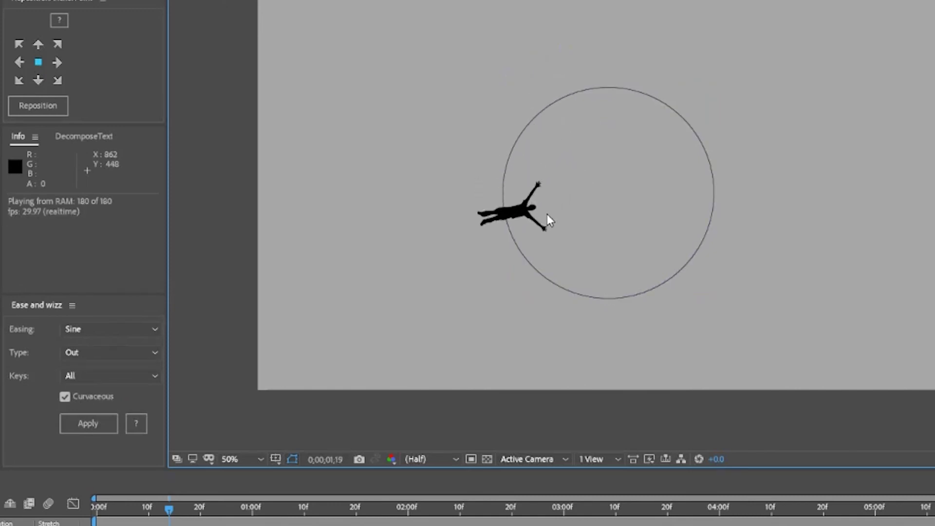